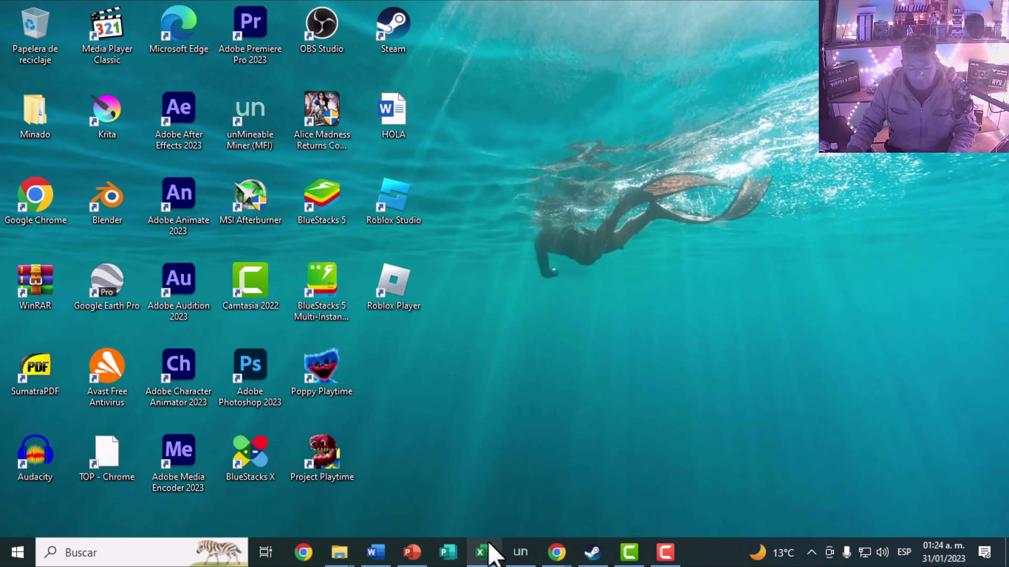
Bring the 'inventario al 07 de feb del 2020.txt' workbook window to the front.
click(486, 552)
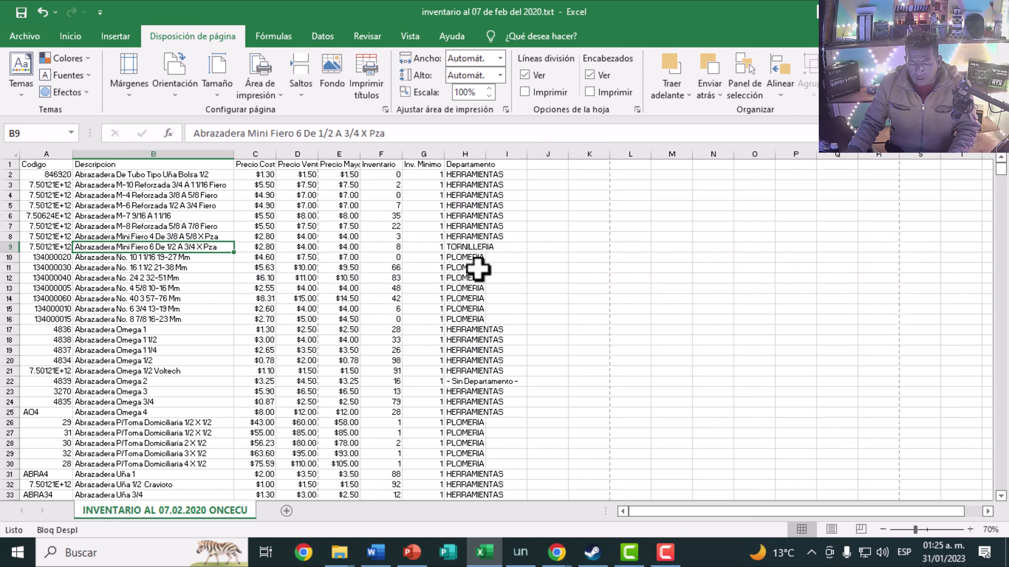
scroll(427, 281, down, 5)
scroll(427, 281, up, 5)
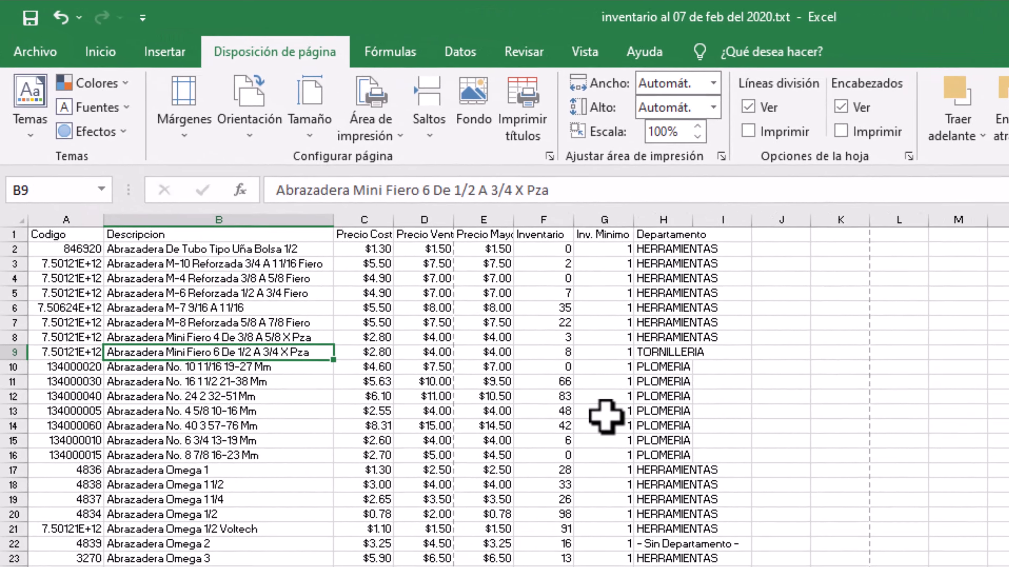
scroll(426, 293, down, 6)
scroll(438, 301, down, 10)
scroll(438, 301, down, 6)
scroll(425, 293, down, 6)
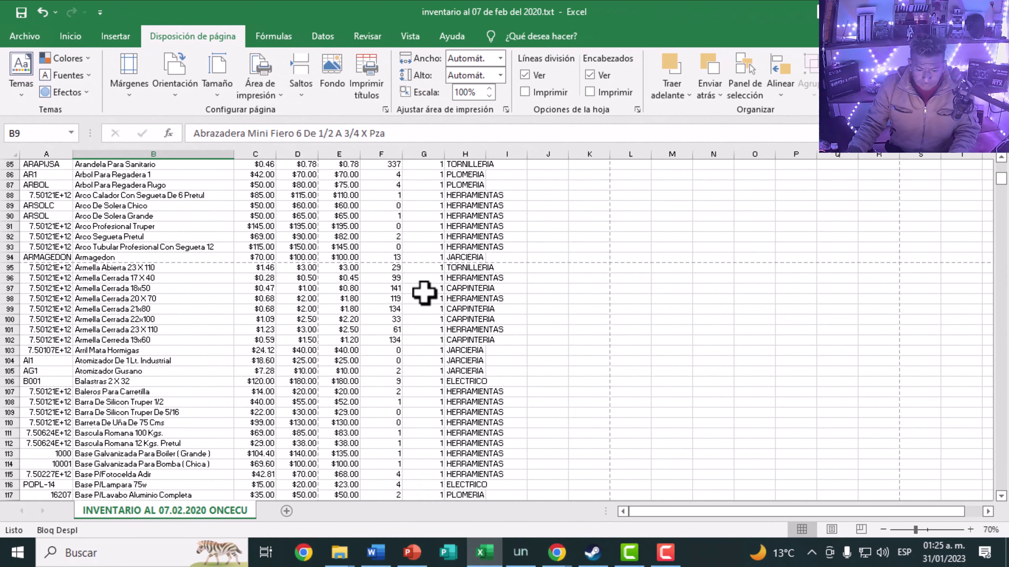
scroll(424, 293, up, 8)
scroll(424, 293, up, 7)
scroll(425, 293, up, 10)
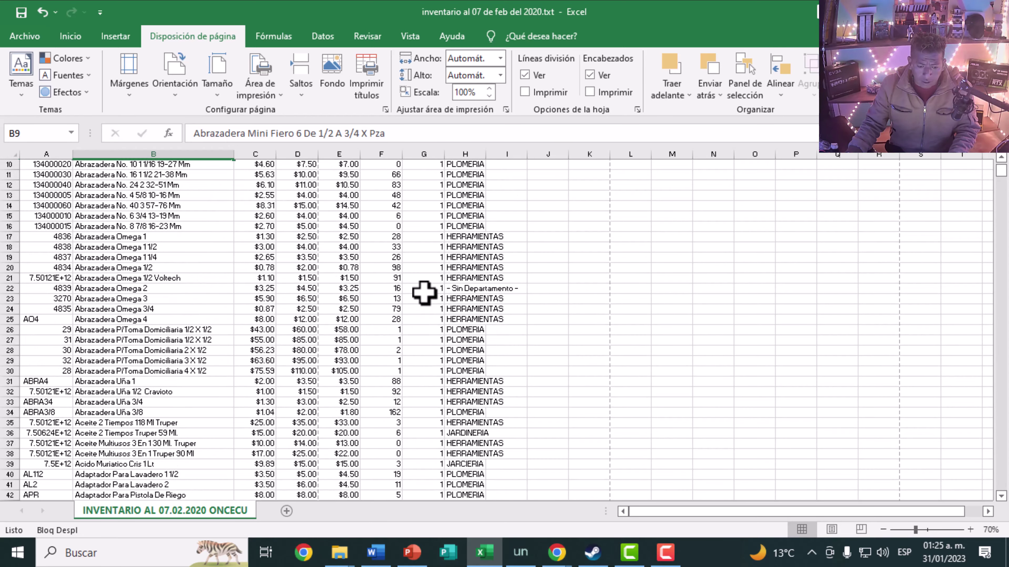
scroll(424, 293, up, 3)
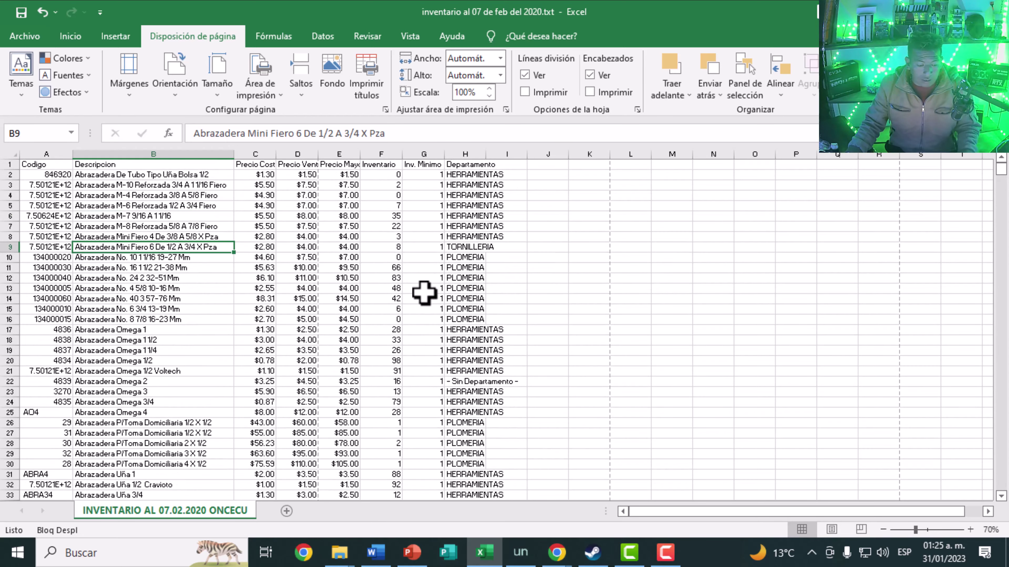
ctrl+scroll(425, 293, down, 2)
ctrl+scroll(424, 293, down, 4)
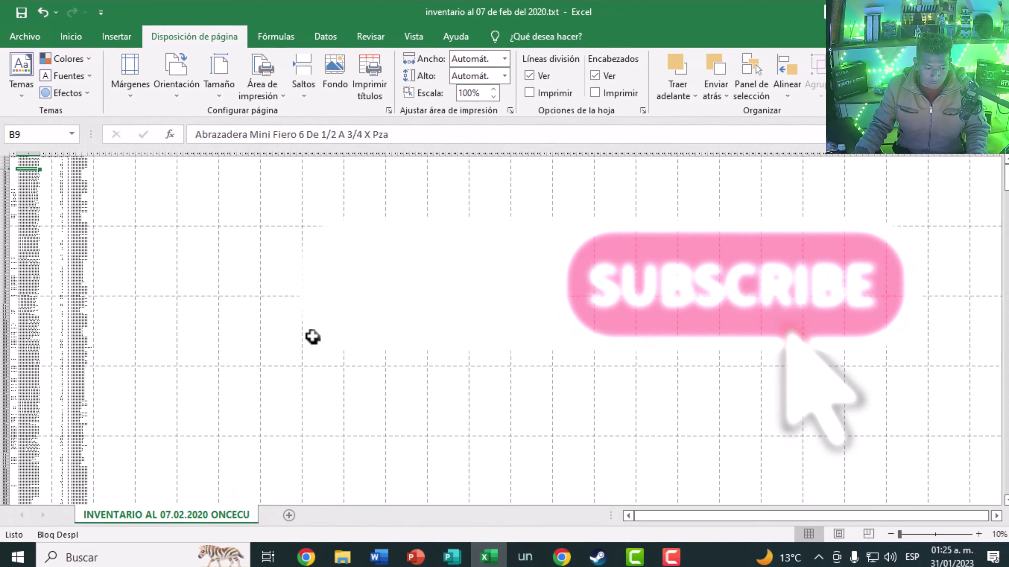
ctrl+scroll(385, 415, up, 3)
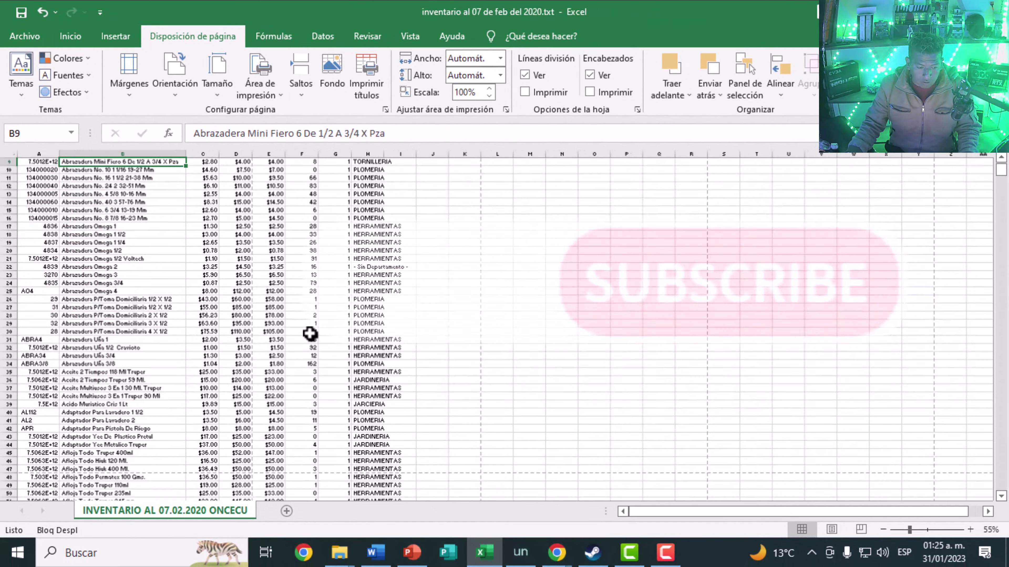
ctrl+scroll(308, 332, up, 1)
ctrl+scroll(308, 332, up, 1)
ctrl+scroll(308, 332, up, 1)
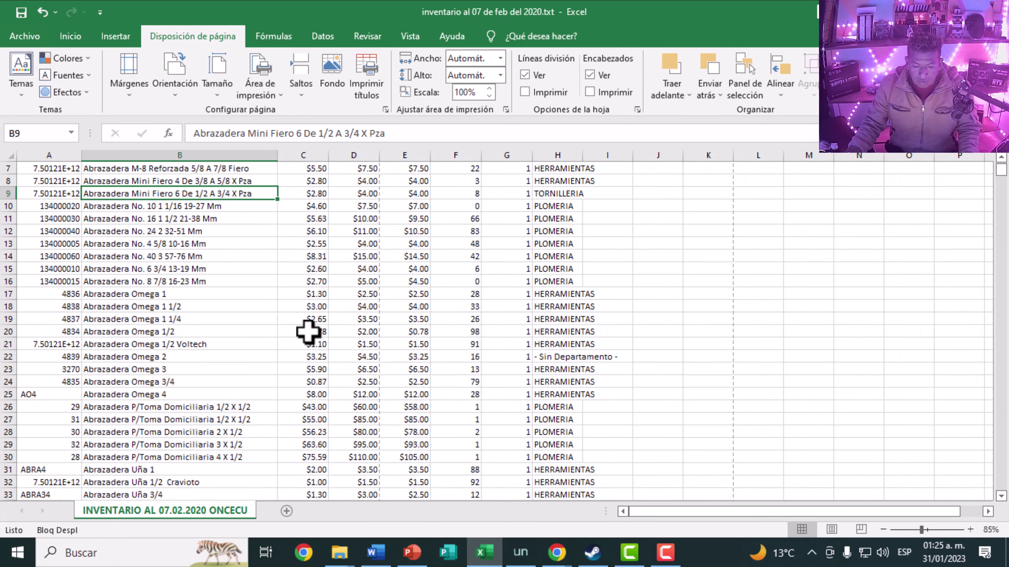
ctrl+scroll(309, 333, up, 1)
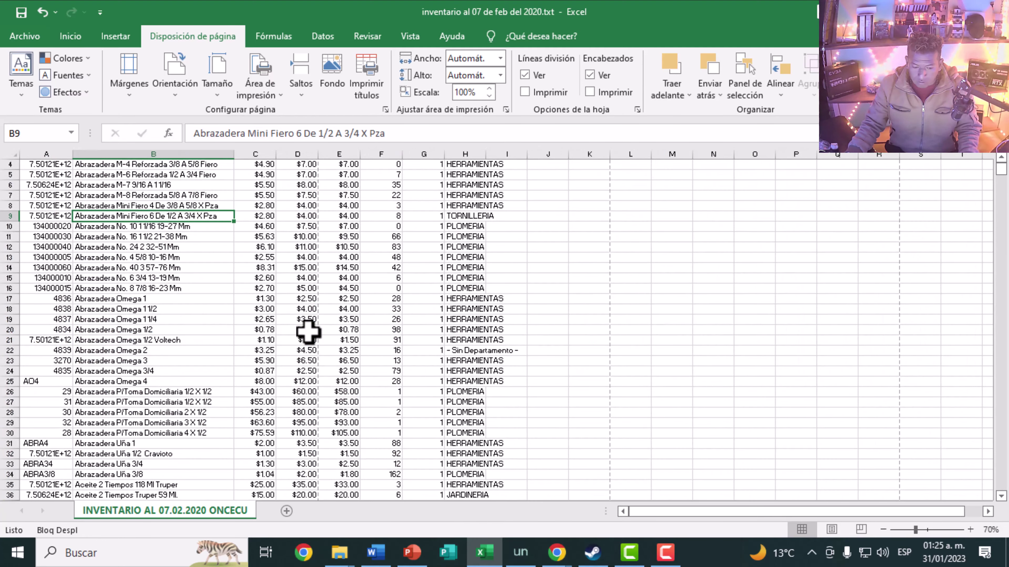
ctrl+scroll(308, 332, up, 1)
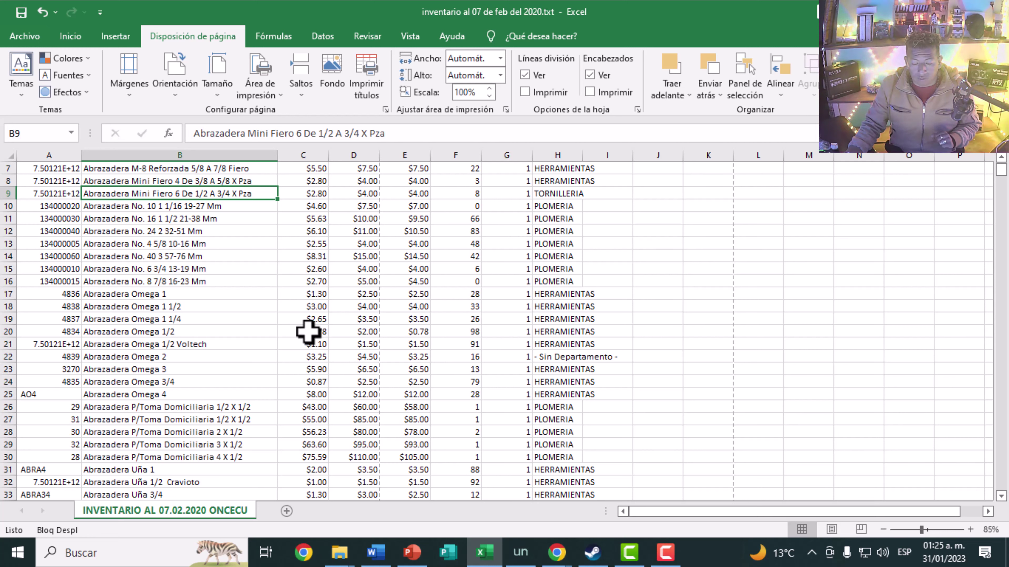
ctrl+scroll(308, 333, down, 1)
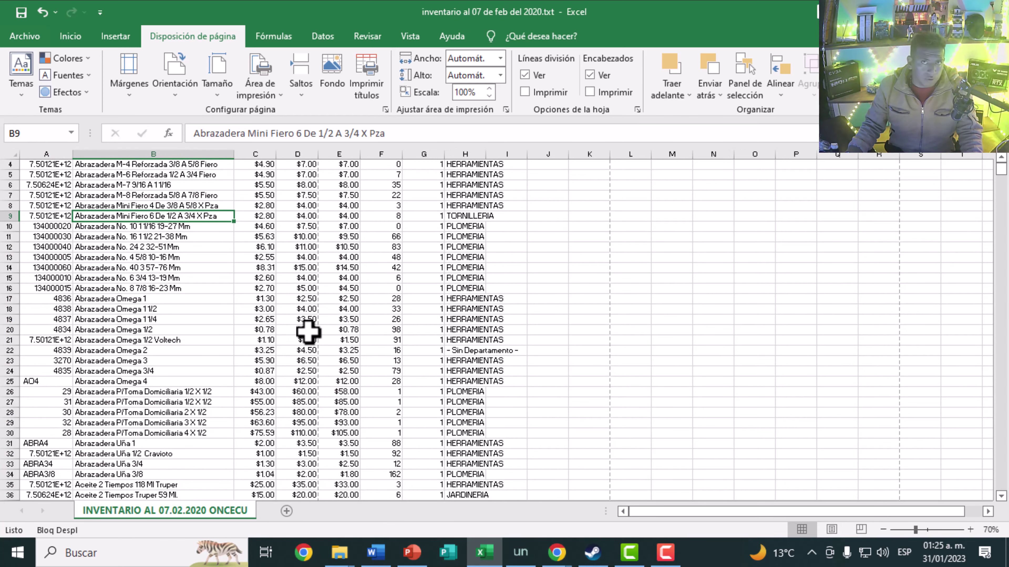
scroll(329, 318, up, 1)
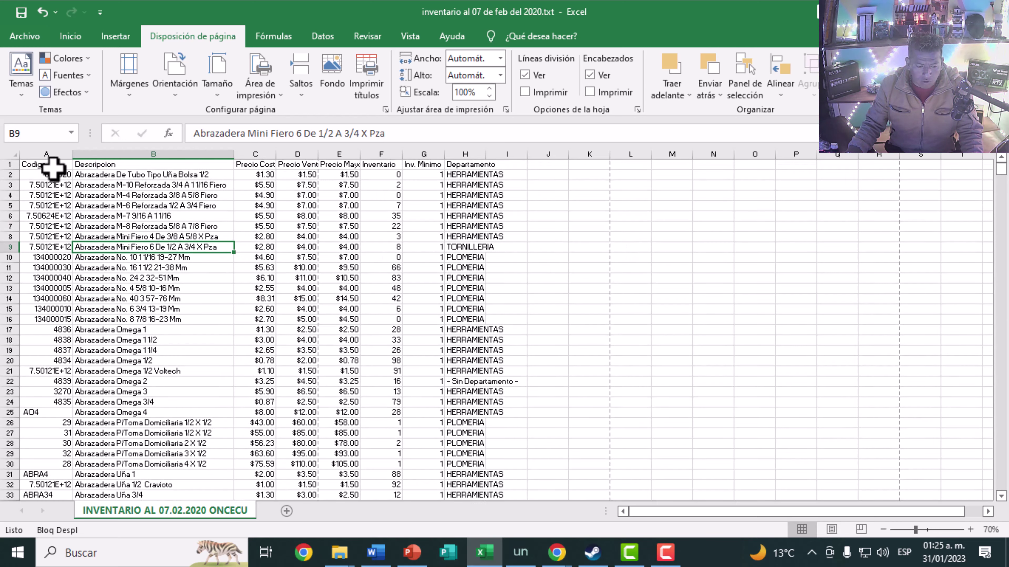
mouse_move(48, 165)
mouse_down()
mouse_move(449, 229)
mouse_move(532, 515)
mouse_up()
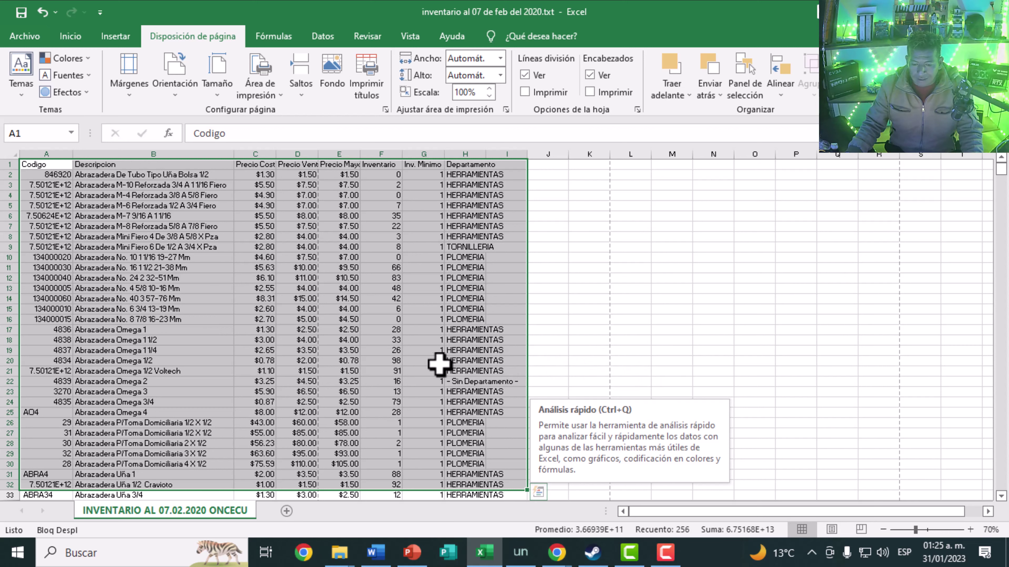
click(554, 261)
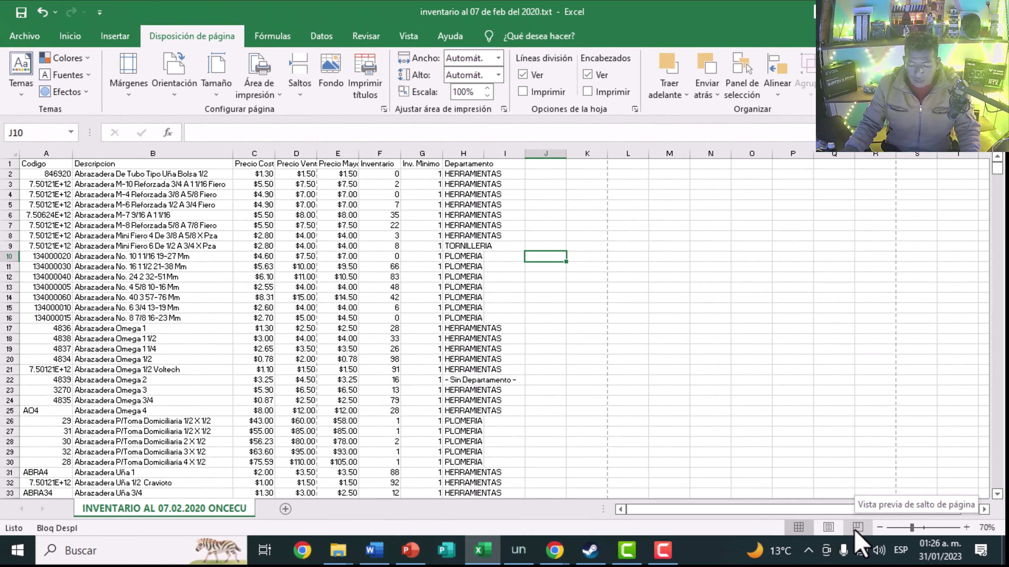
click(856, 529)
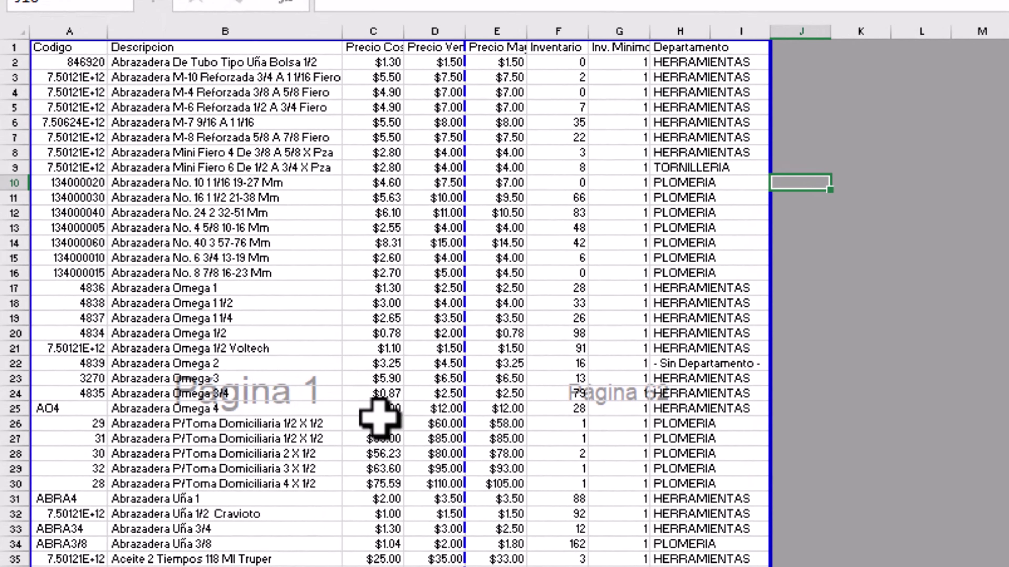
scroll(380, 418, up, 2)
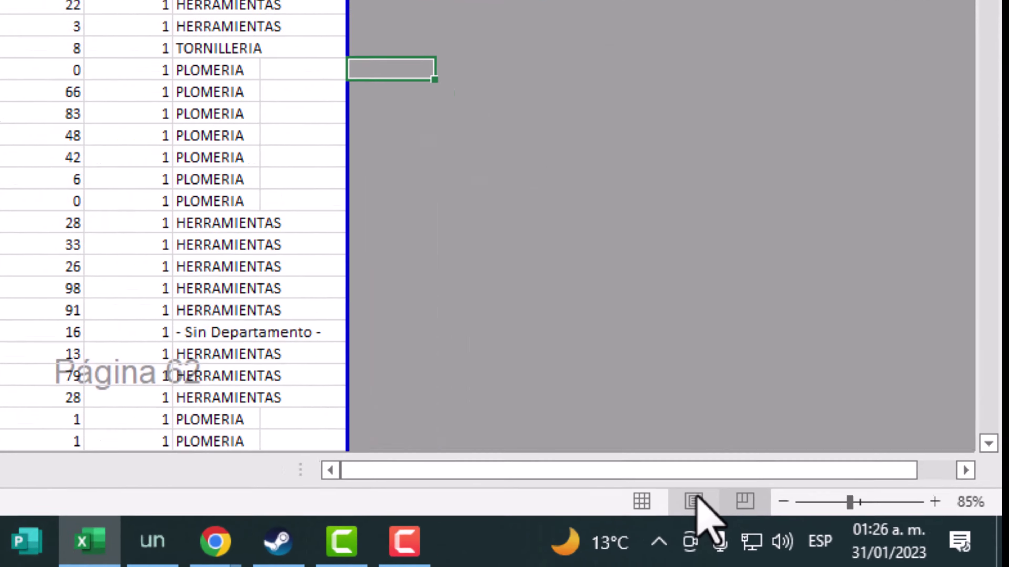
click(828, 529)
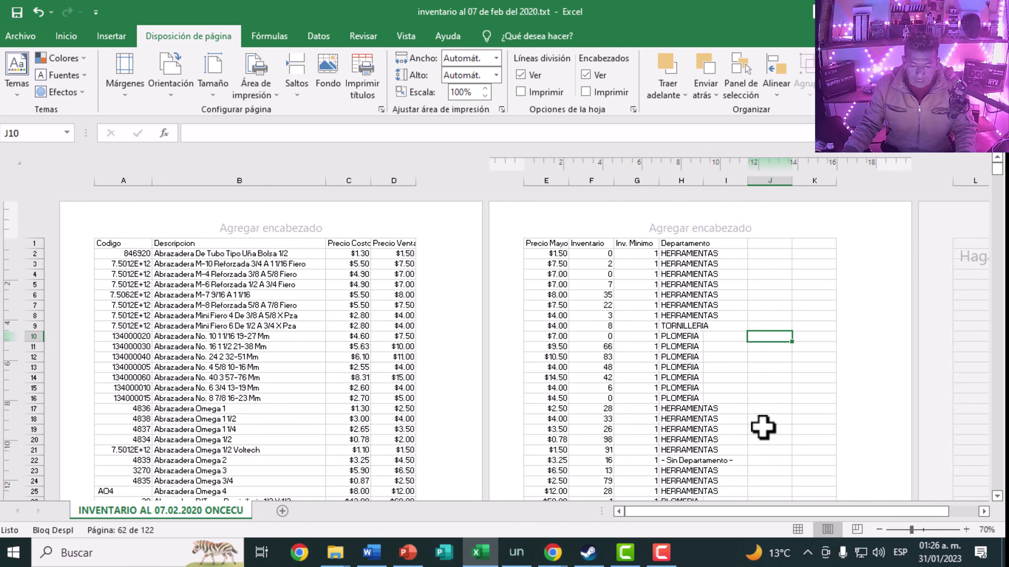
ctrl+scroll(762, 427, down, 1)
ctrl+scroll(765, 429, down, 1)
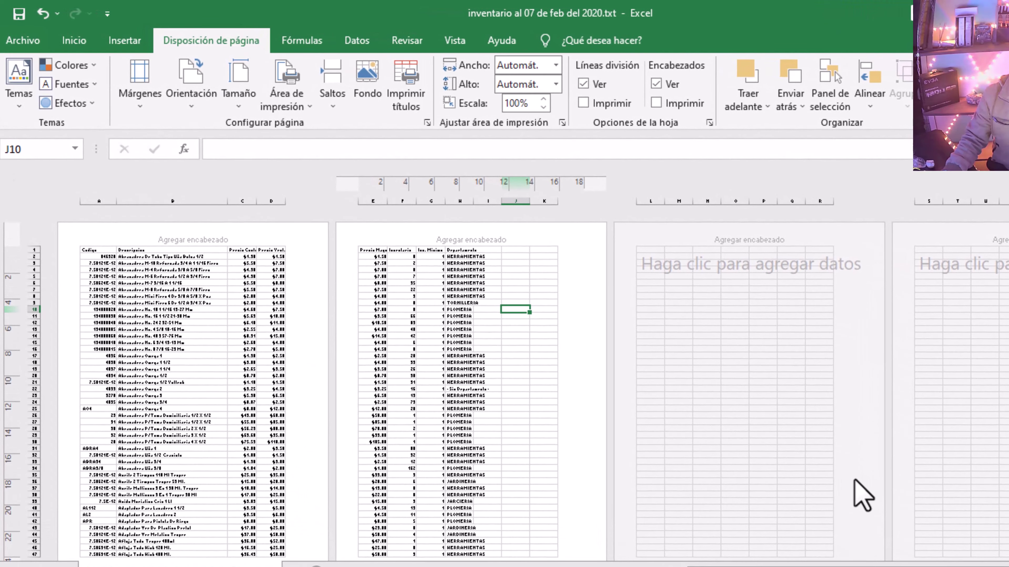
scroll(862, 495, down, 5)
scroll(861, 494, up, 5)
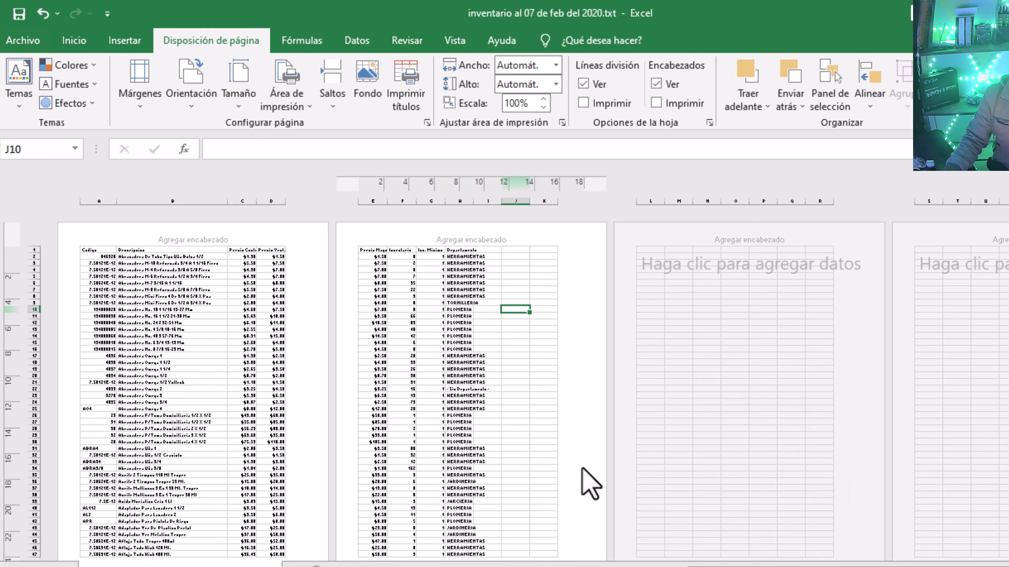
ctrl+scroll(525, 444, up, 2)
ctrl+scroll(529, 447, up, 1)
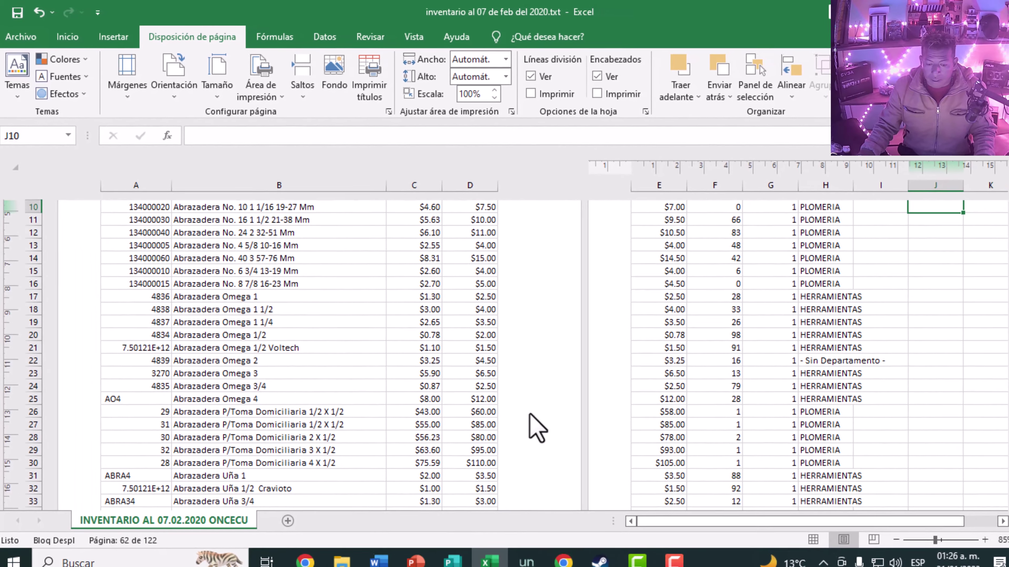
scroll(522, 415, up, 3)
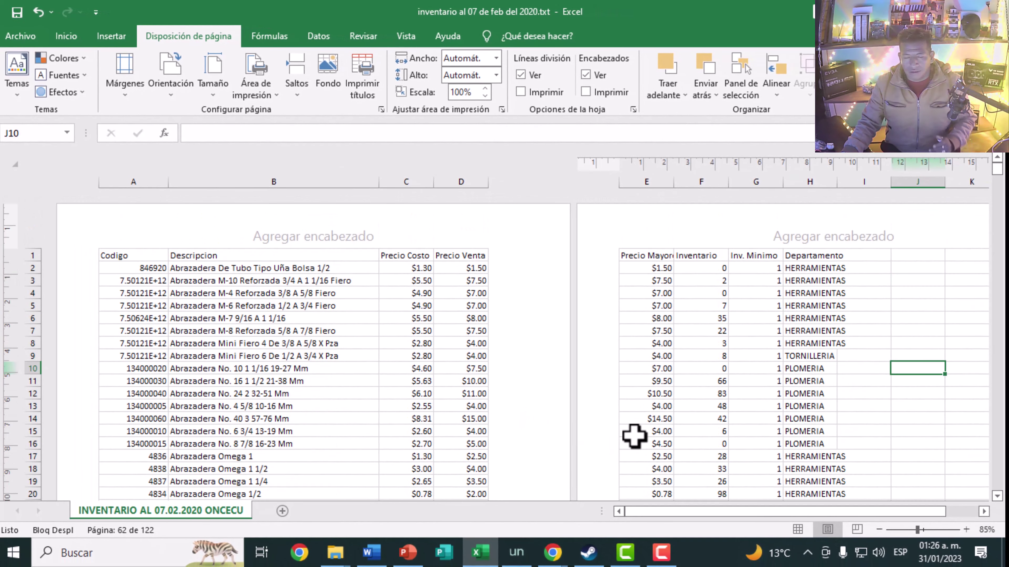
click(798, 529)
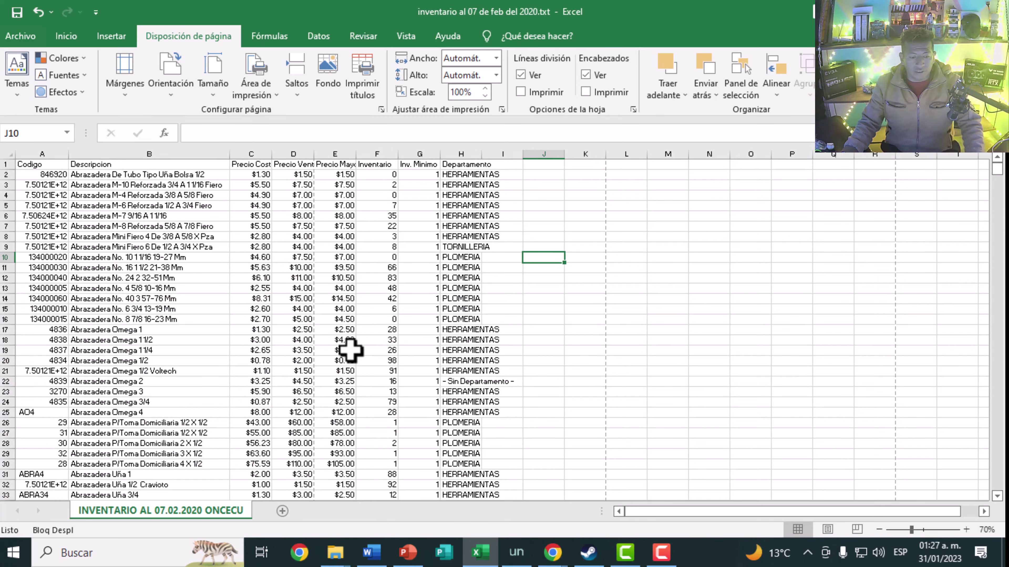
click(66, 36)
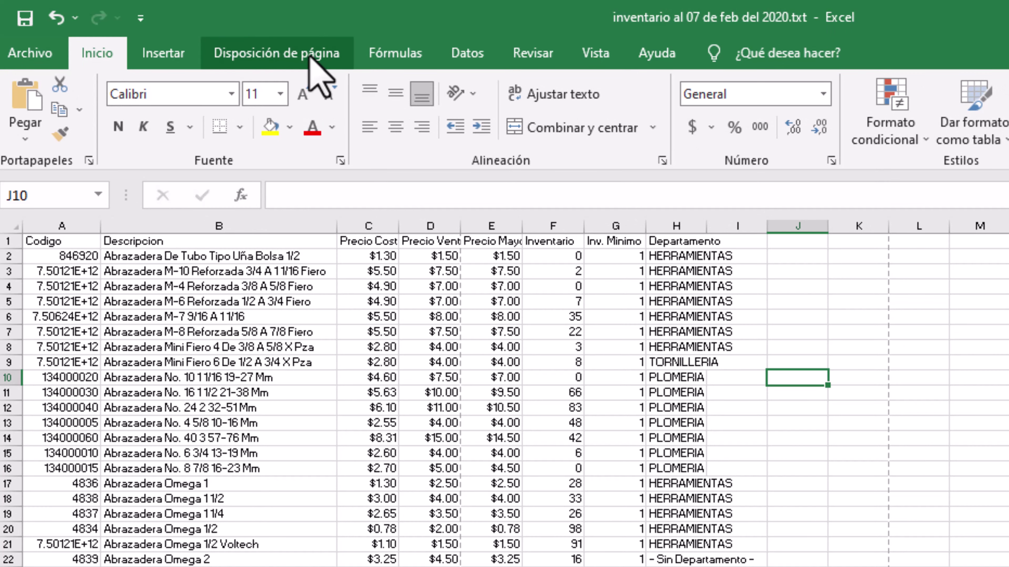
click(310, 56)
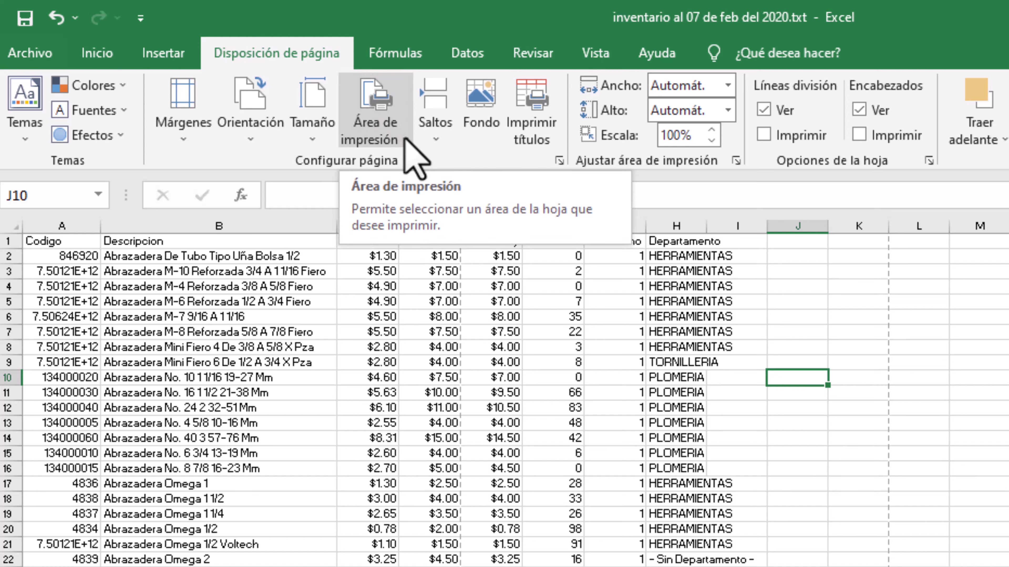
click(406, 147)
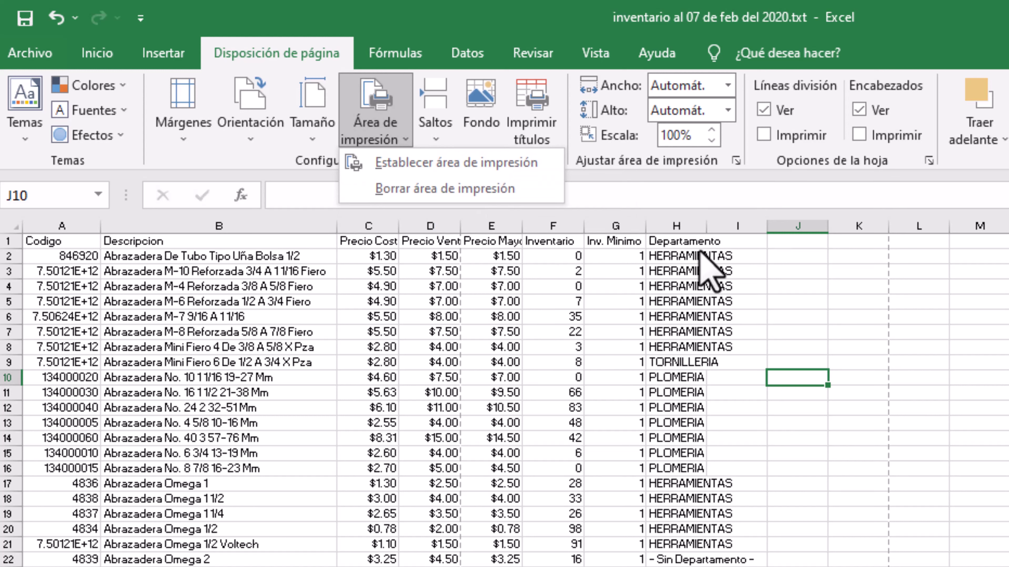
click(256, 179)
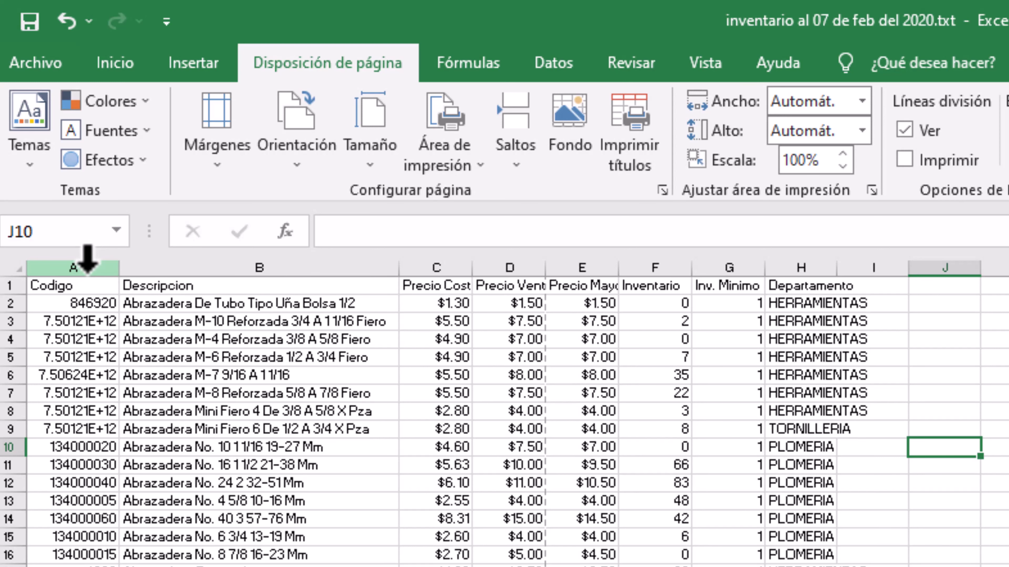
ctrl+scroll(87, 258, up, 2)
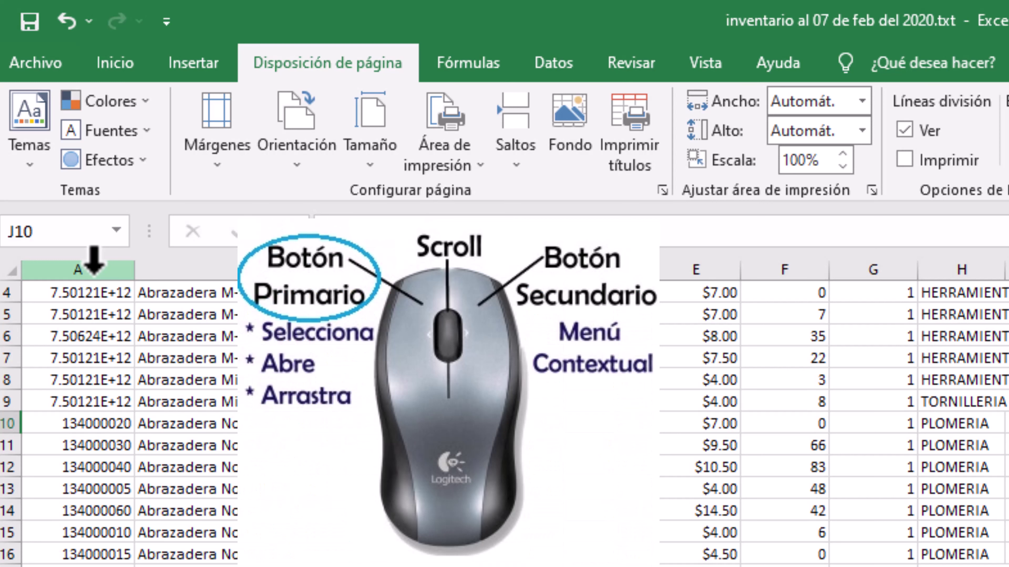
drag(94, 271, 375, 265)
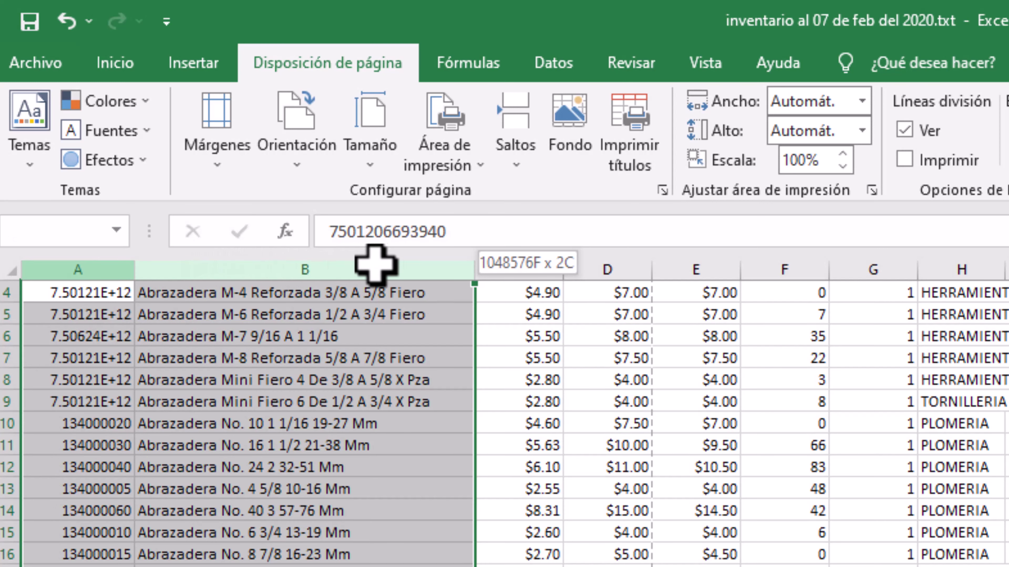
drag(376, 264, 951, 266)
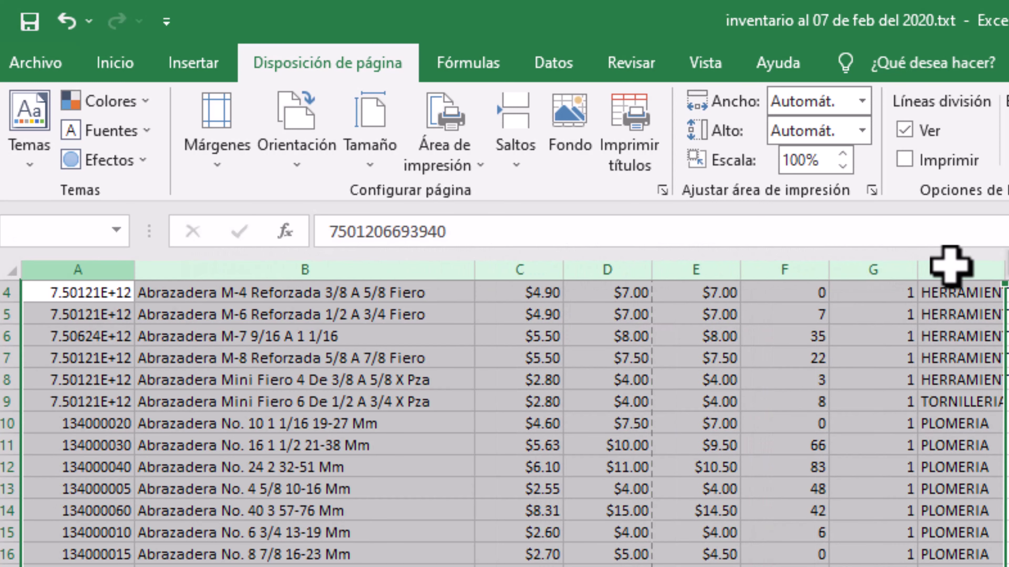
scroll(801, 412, up, 1)
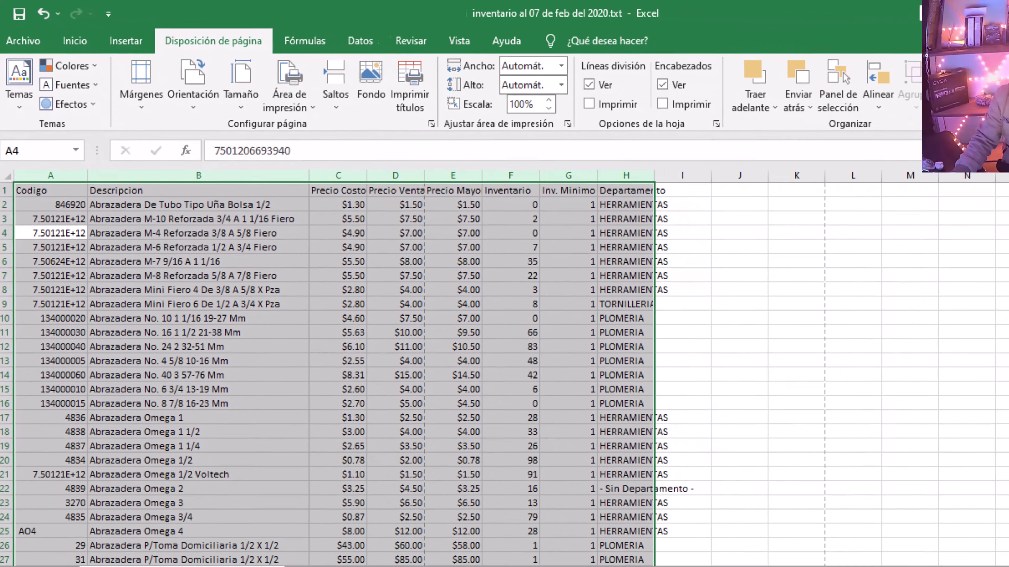
drag(997, 167, 998, 258)
mouse_move(1001, 301)
mouse_down()
mouse_move(1002, 512)
mouse_move(1002, 171)
mouse_up()
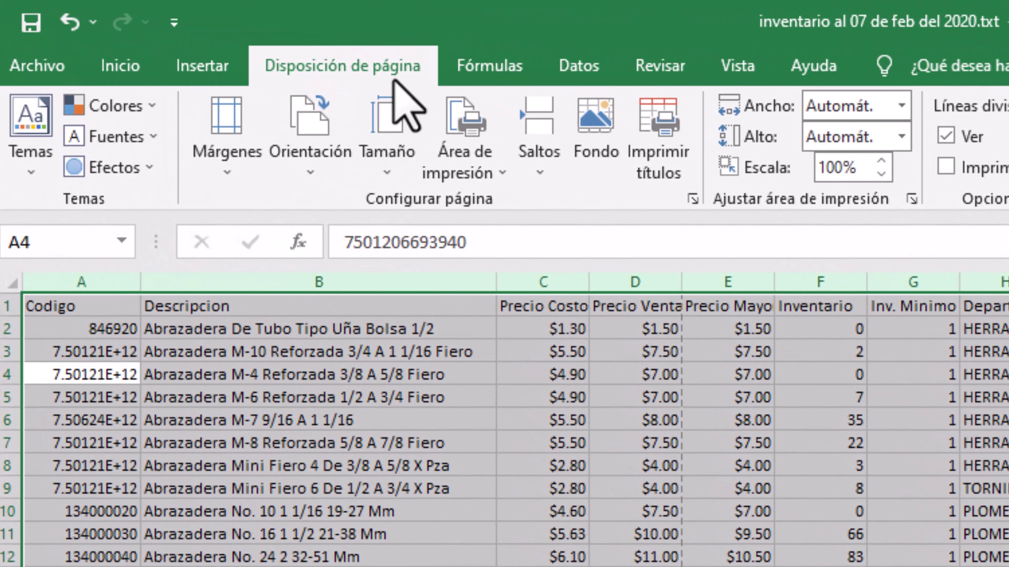
Set the selected columns A–H as the print area, view page breaks, and open Page Setup.
click(497, 175)
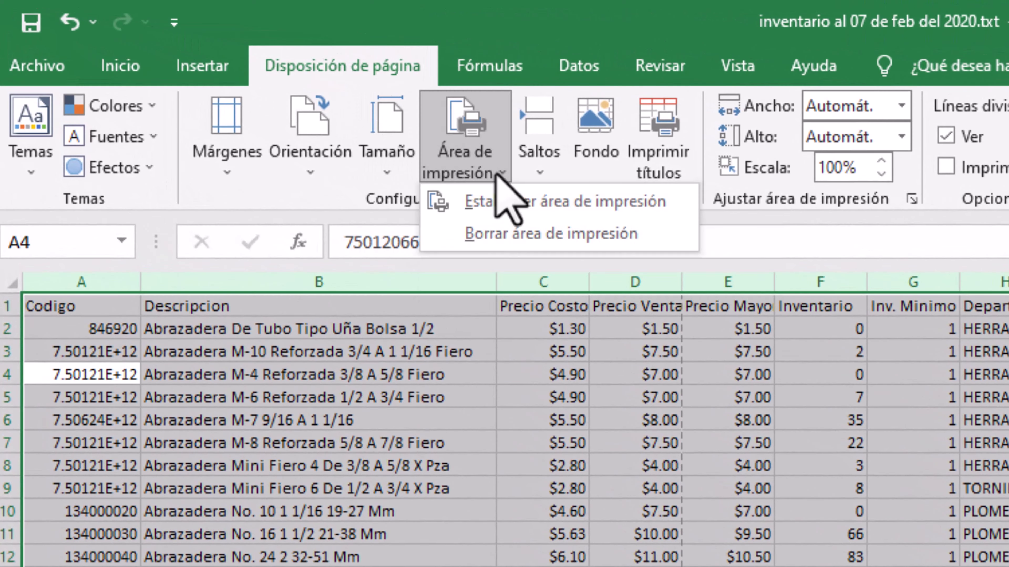
click(513, 203)
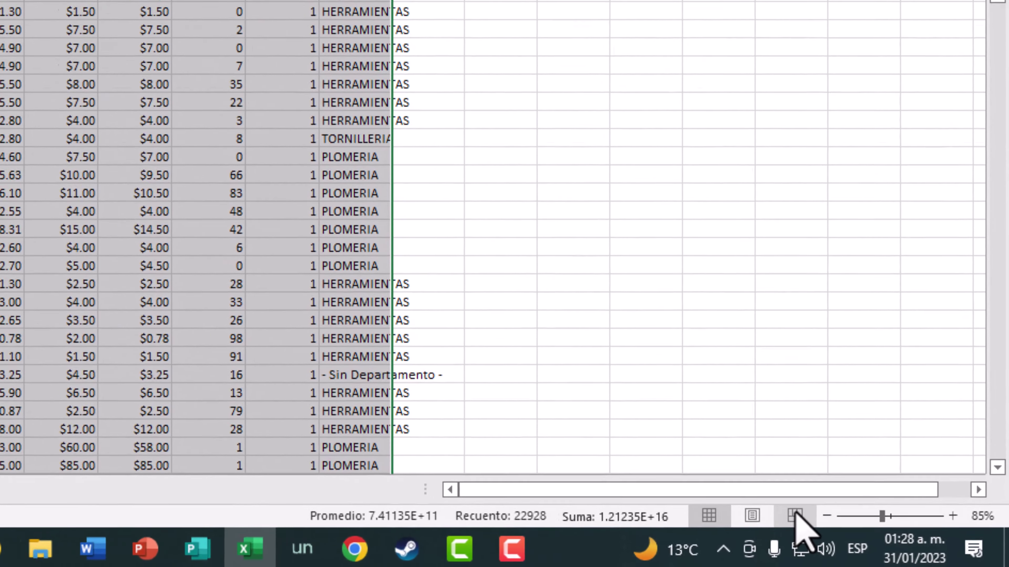
click(860, 532)
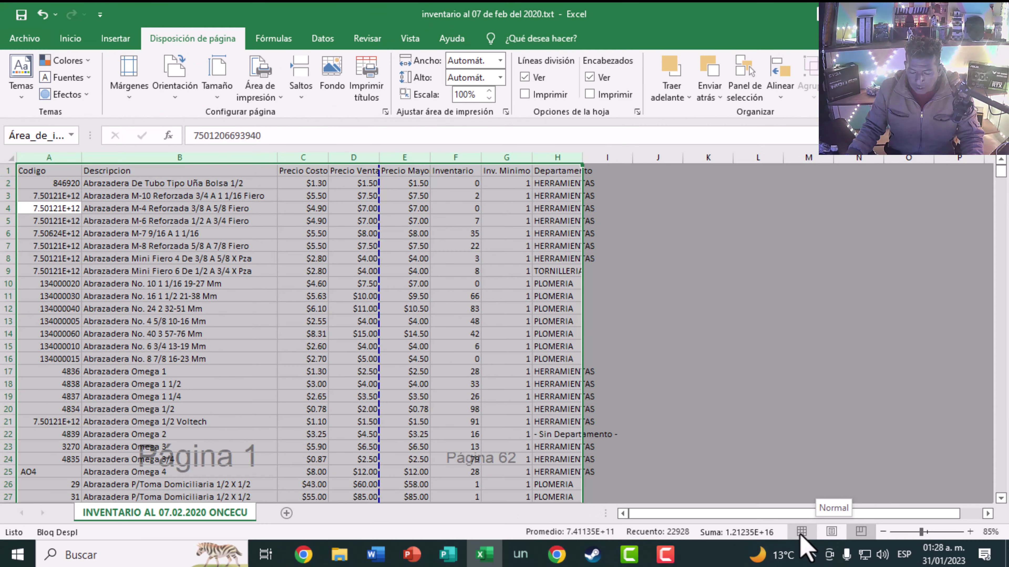
click(384, 111)
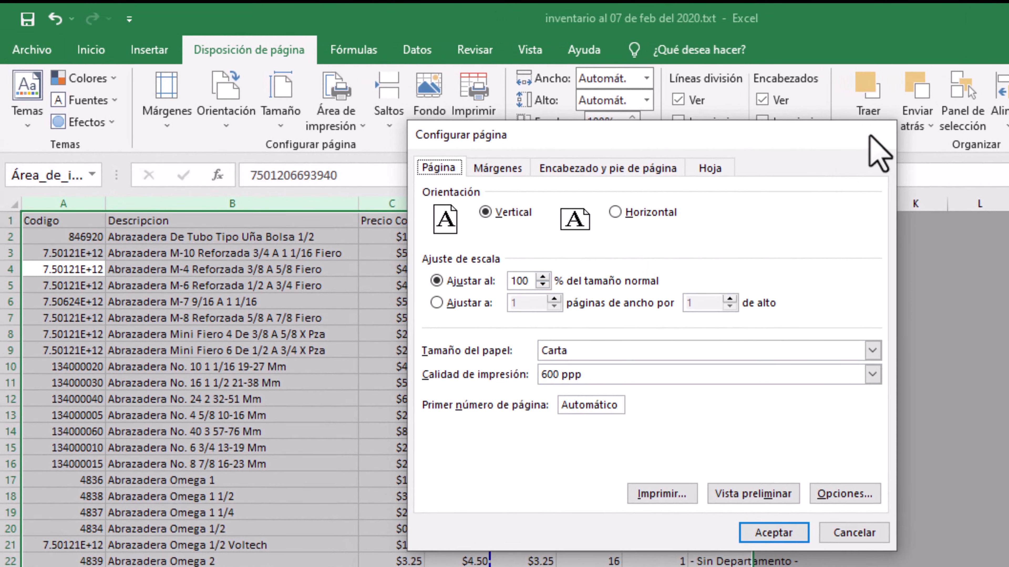
Scale printing to 60% in Page Setup and preview the 37-page printout.
click(871, 137)
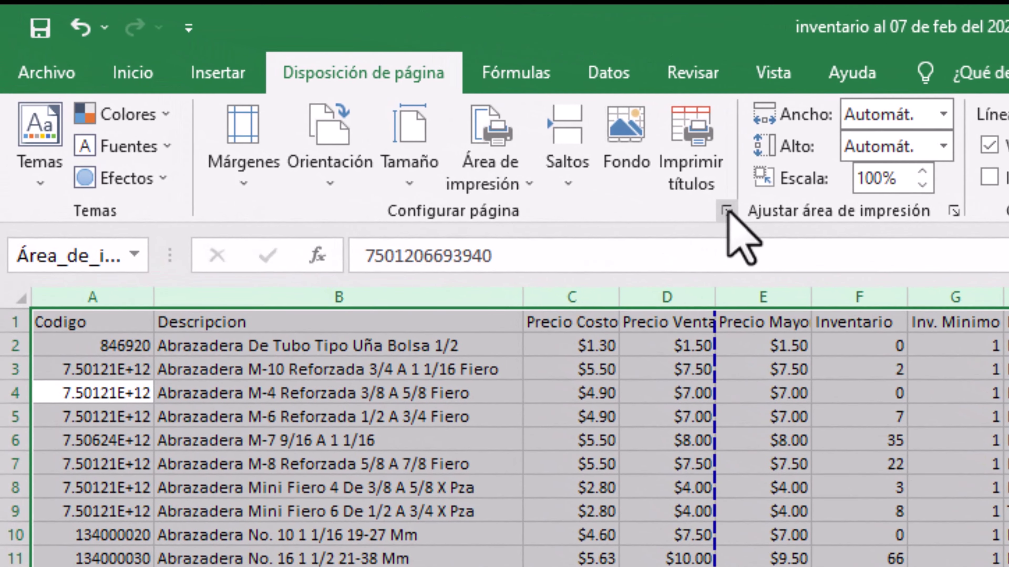
click(728, 210)
text(60)
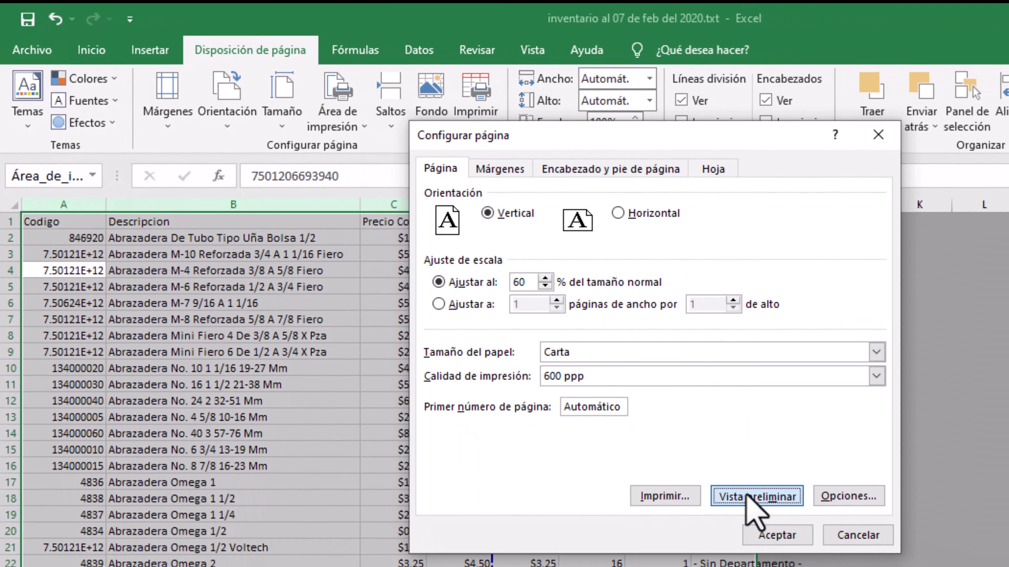
click(754, 502)
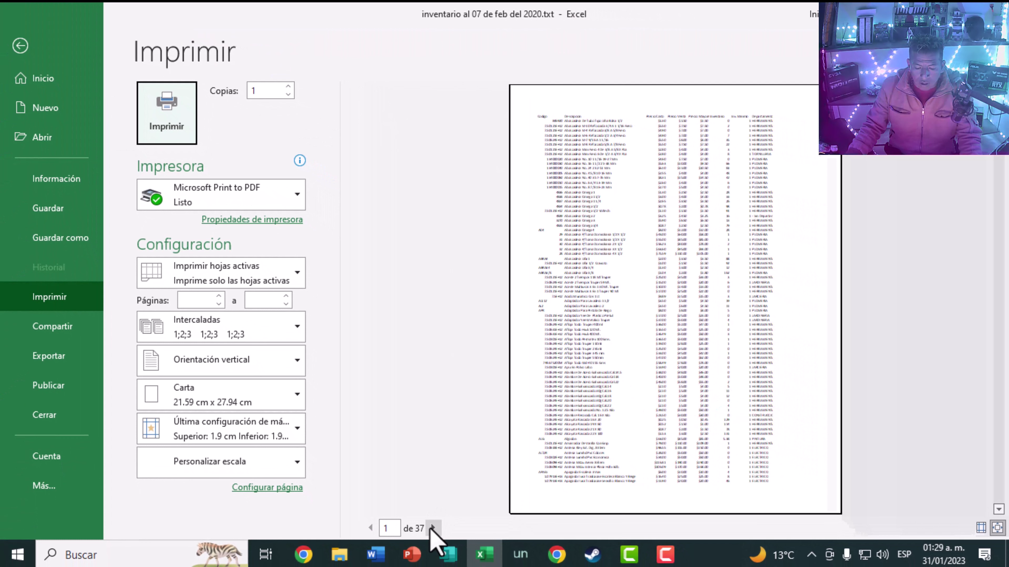
Page through the 60% print preview and return to the sheet.
click(432, 528)
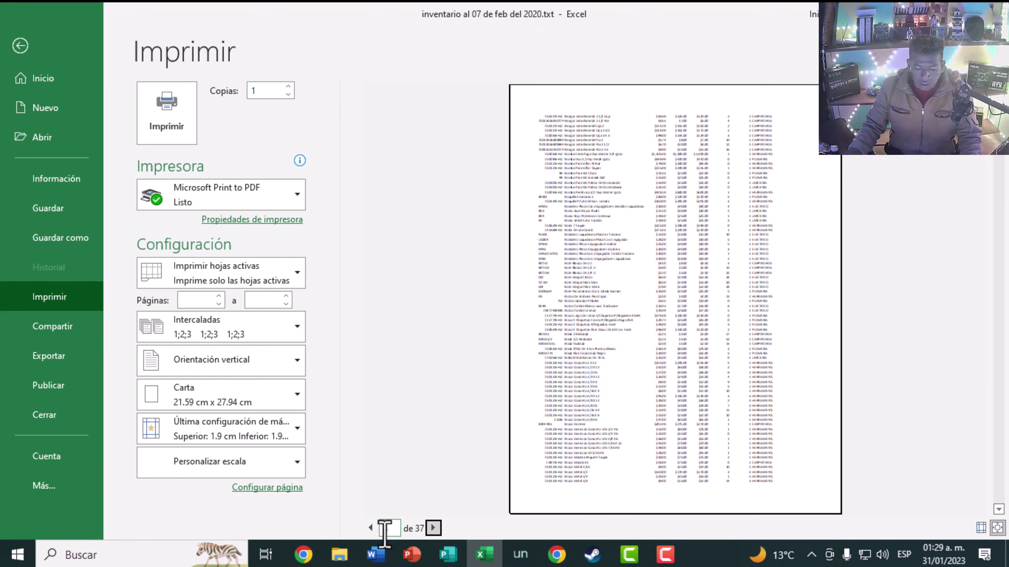
click(369, 528)
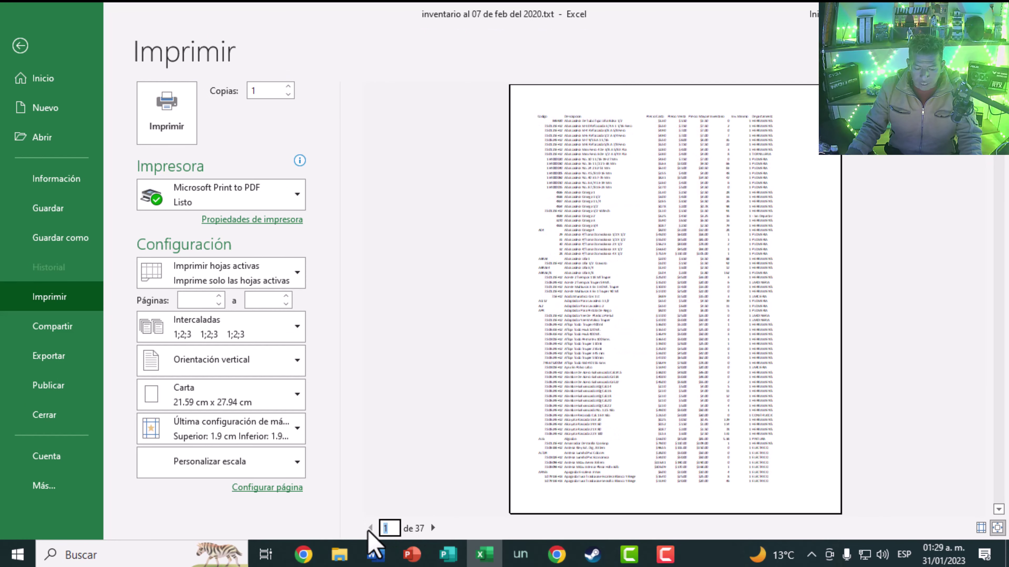
click(20, 46)
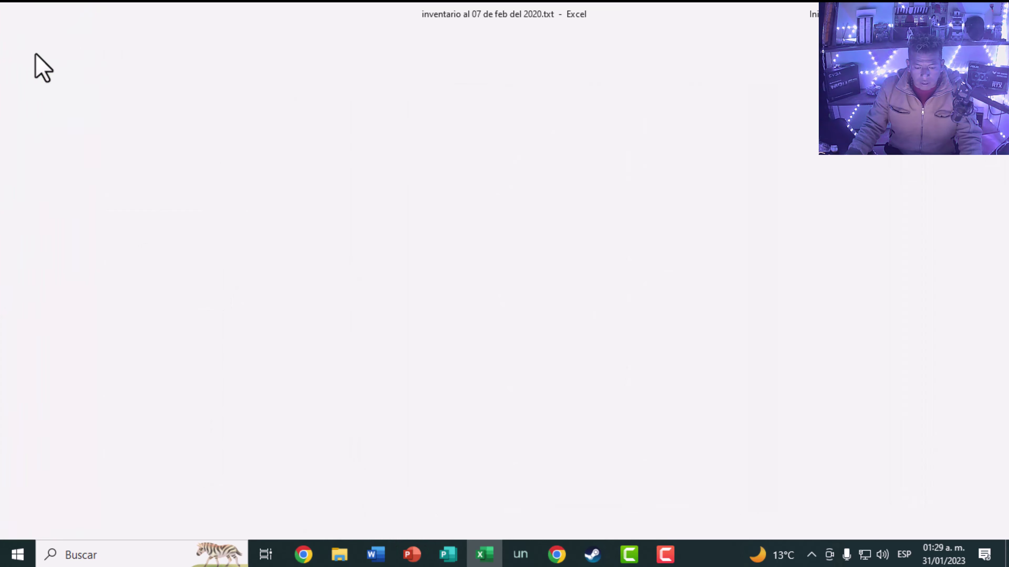
Raise the print scaling to 70% and preview the printout.
click(385, 113)
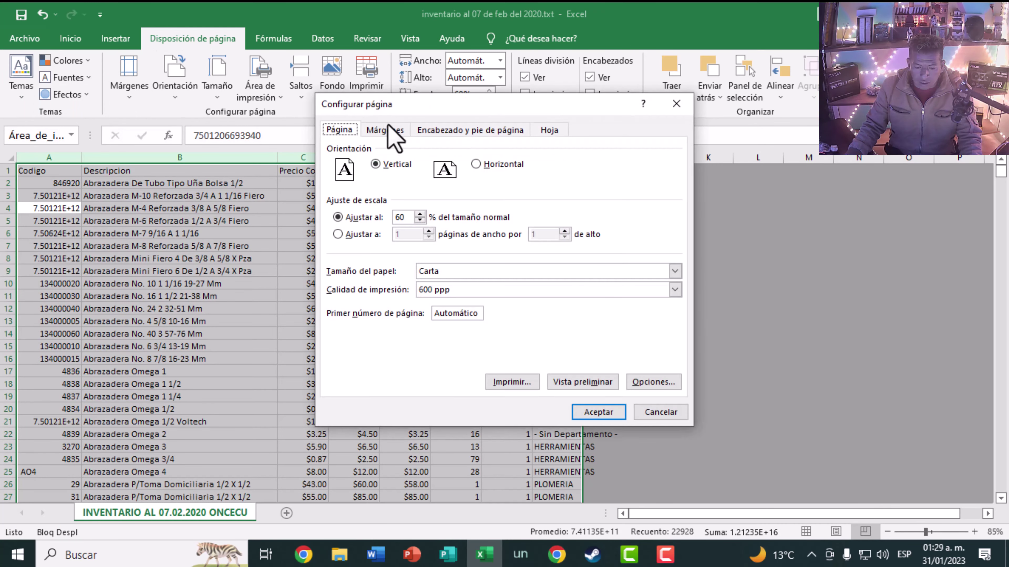
click(420, 215)
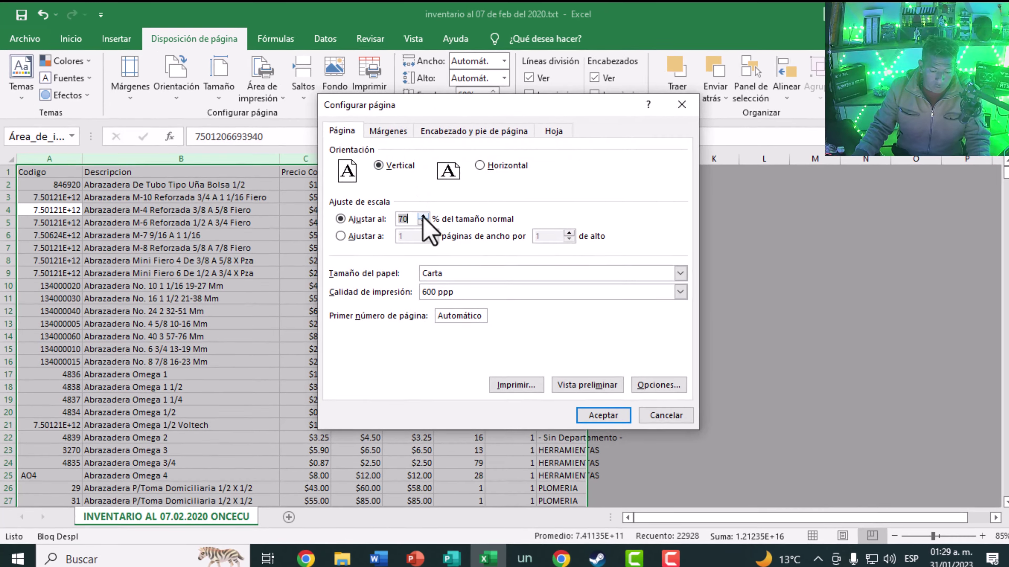
click(420, 215)
click(739, 493)
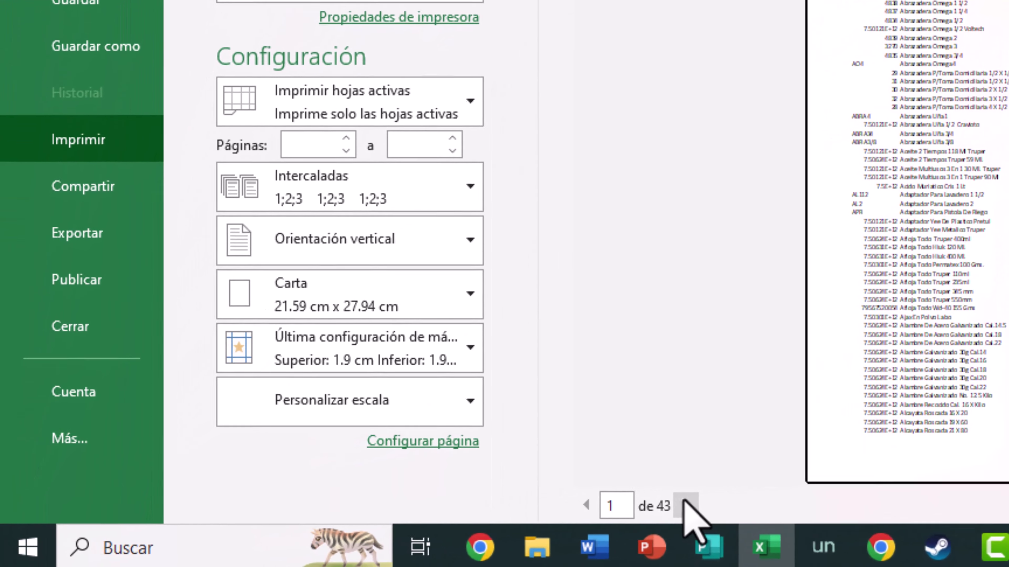
Browse the 43-page preview at 70% and go back to the worksheet.
click(433, 527)
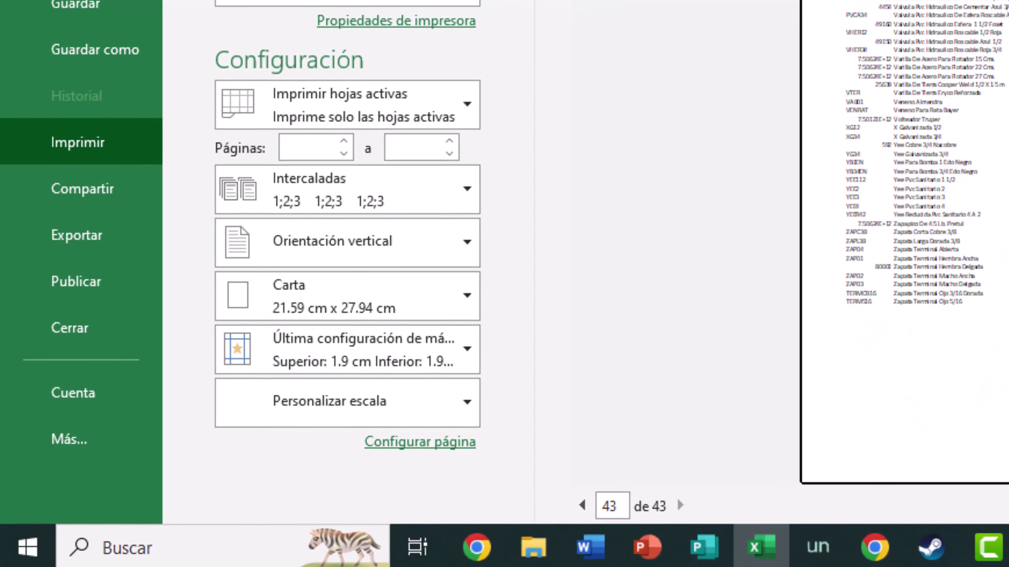
scroll(675, 298, up, 2)
scroll(675, 298, up, 15)
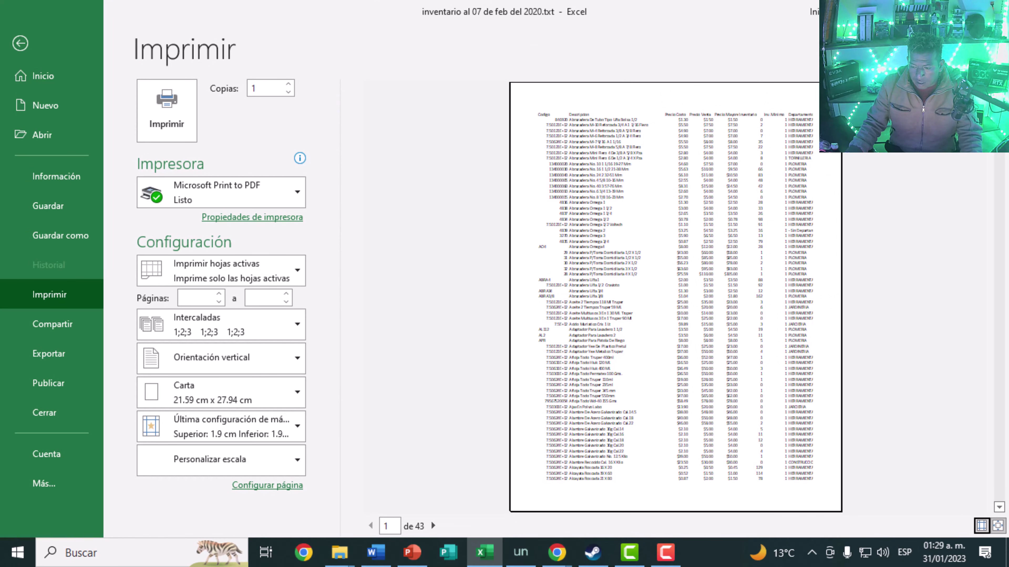
scroll(675, 298, down, 20)
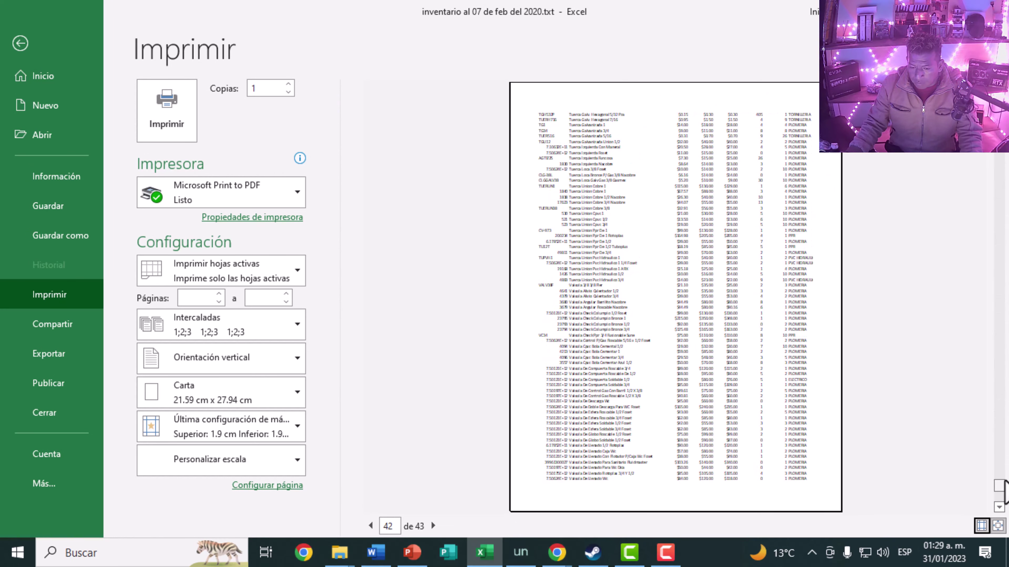
drag(998, 487, 1004, 100)
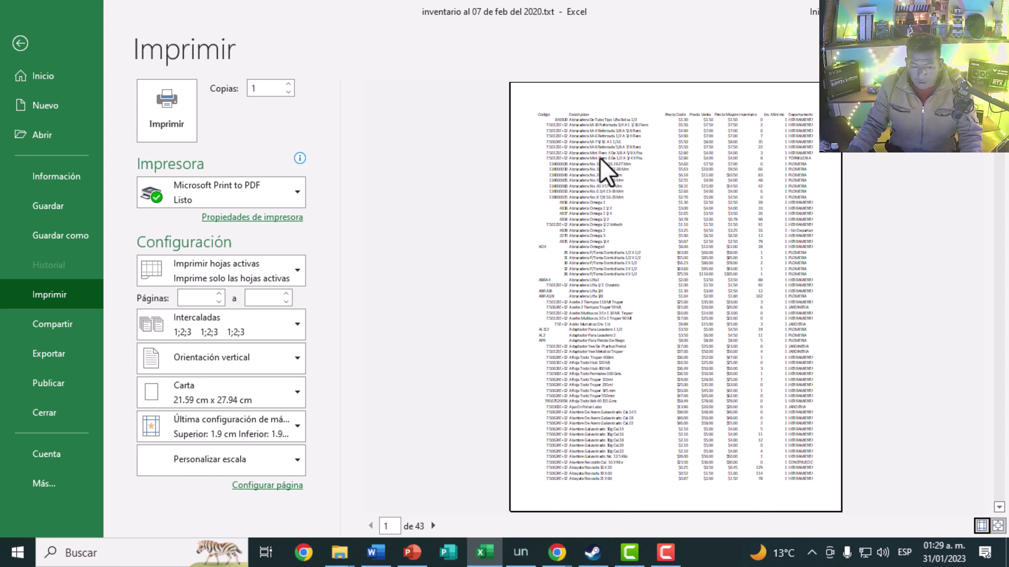
click(20, 43)
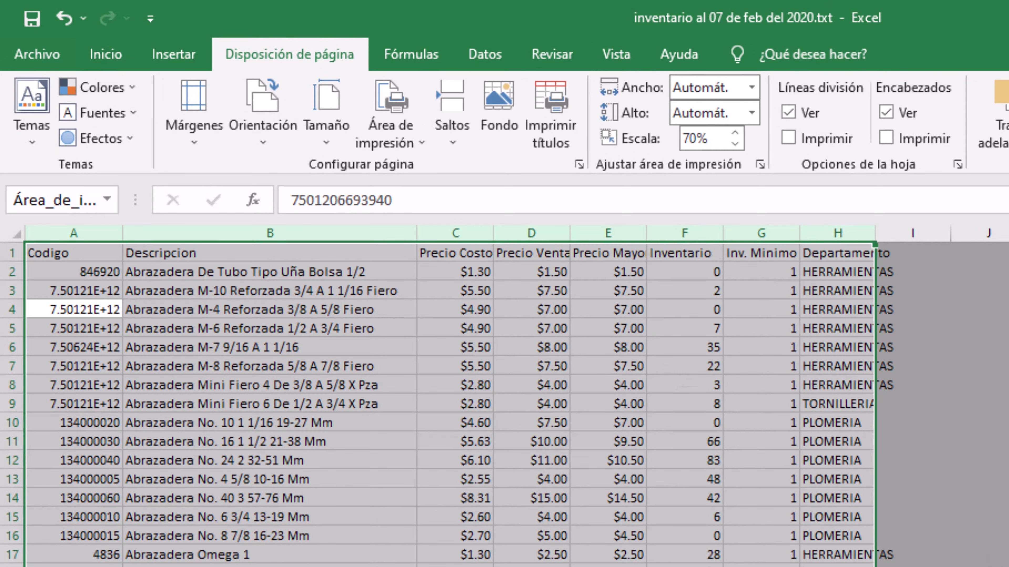
click(833, 527)
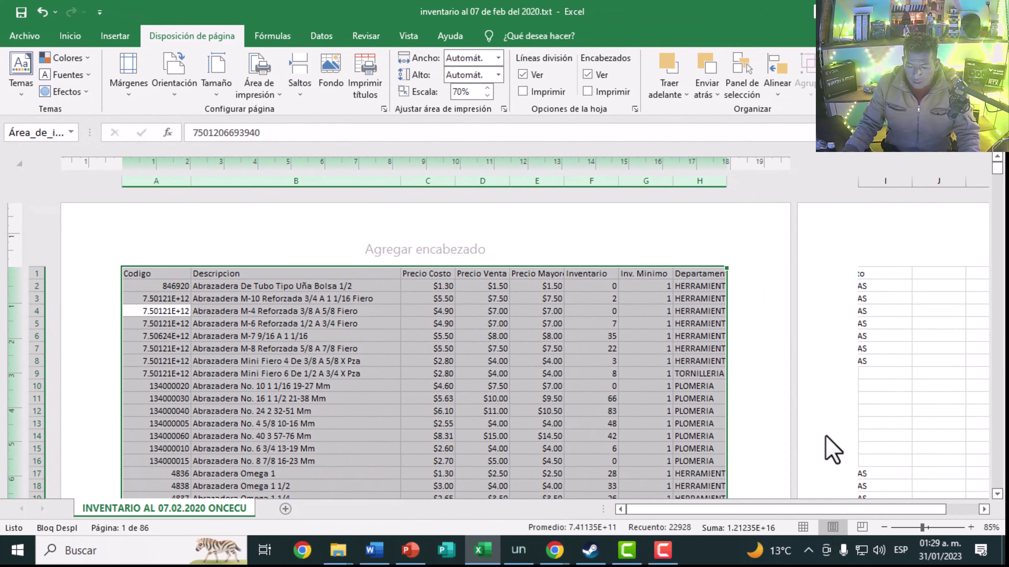
scroll(831, 449, down, 4)
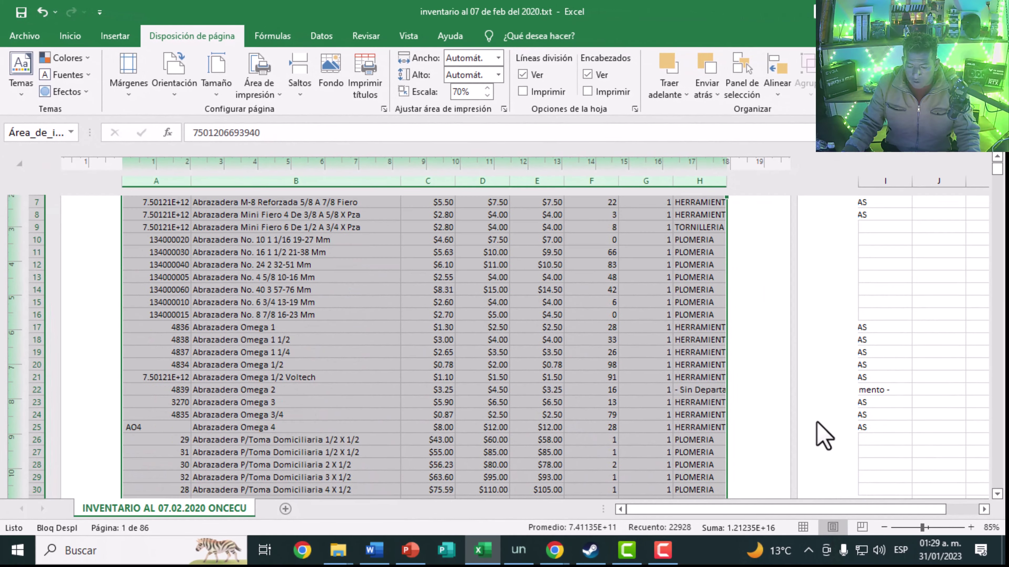
scroll(822, 437, down, 1)
scroll(822, 437, up, 2)
scroll(819, 435, up, 3)
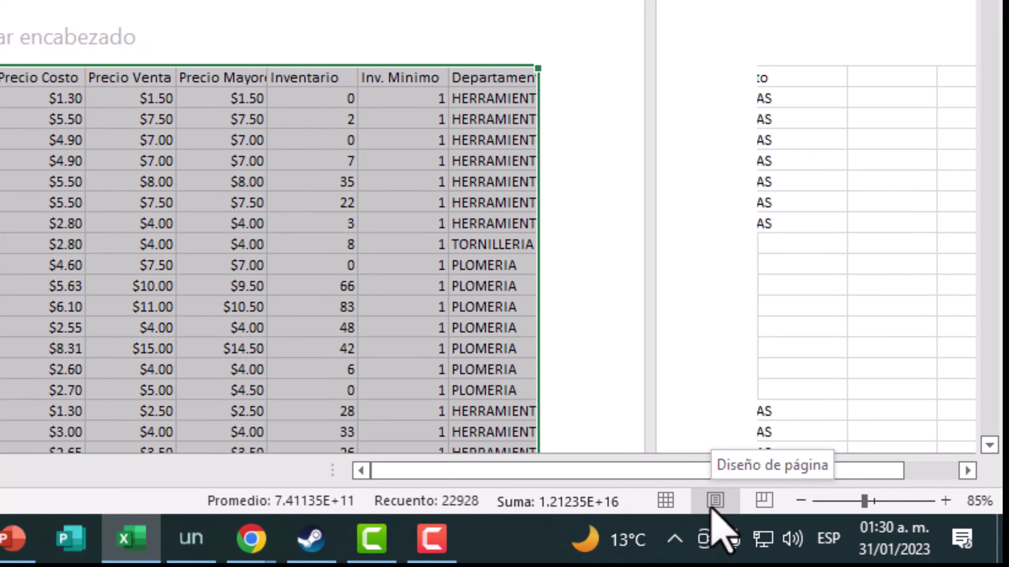
click(763, 501)
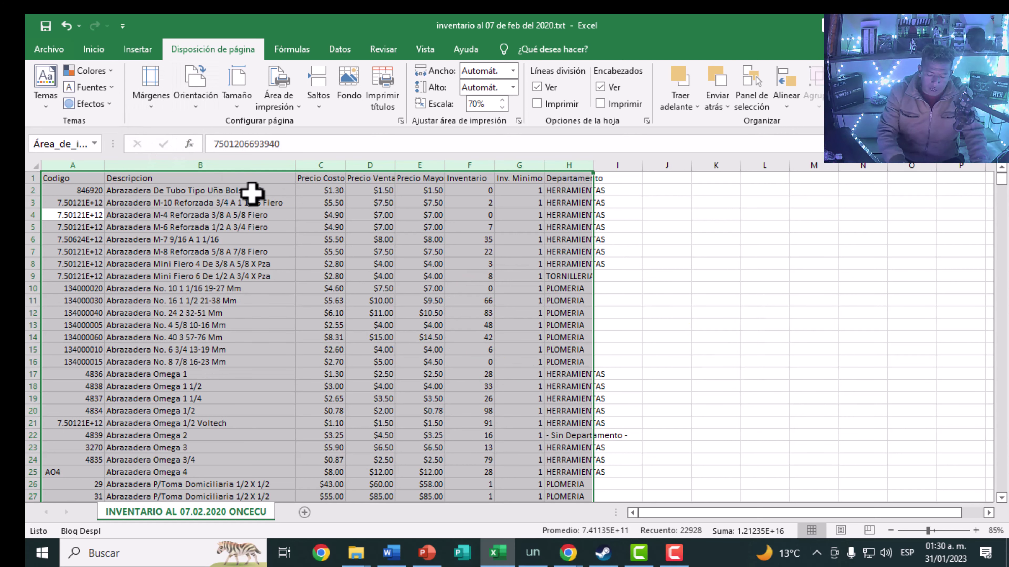
Open File > Print and page through the 43-page inventory preview.
key(ctrl+p)
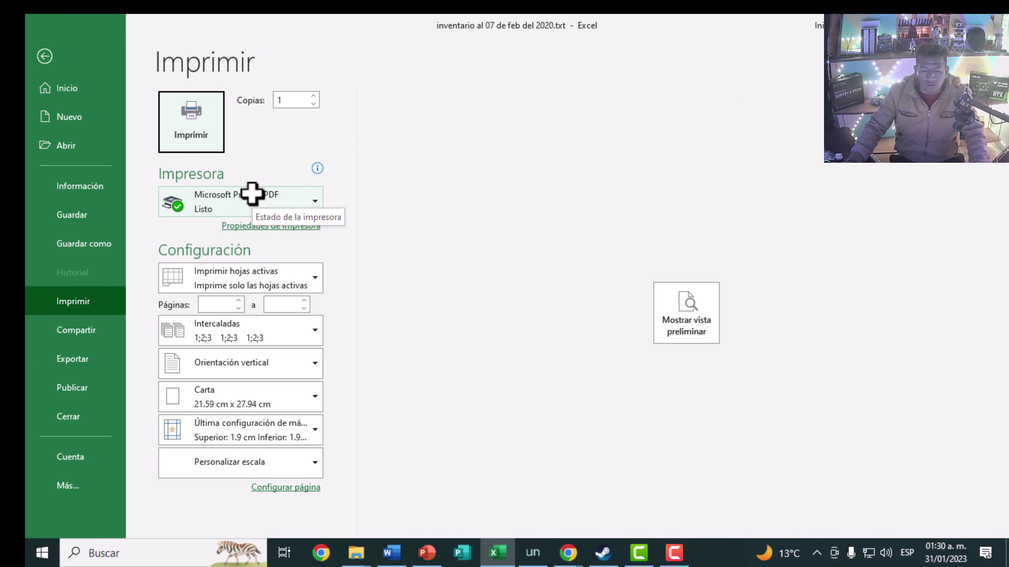
key(Escape)
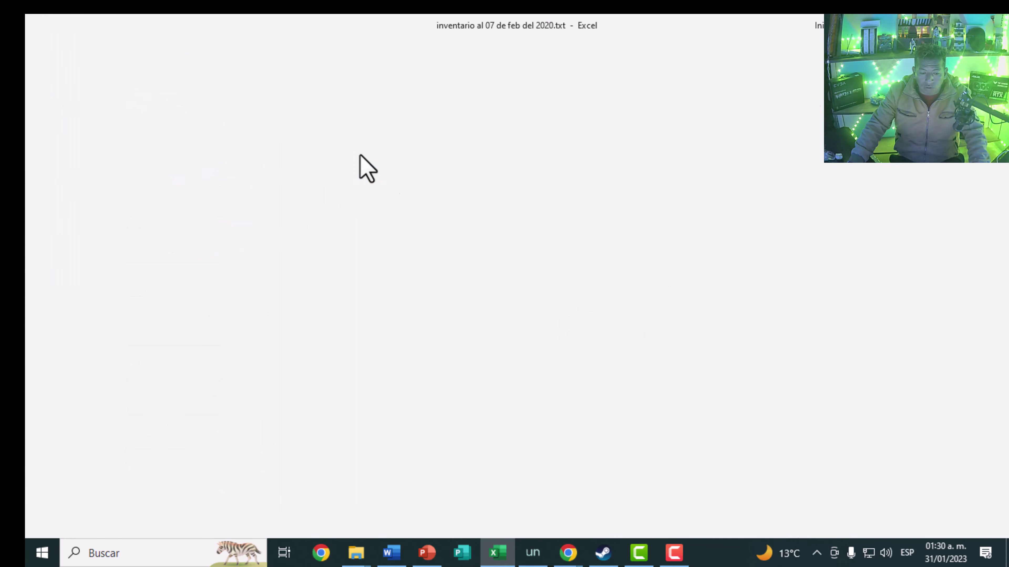
click(55, 58)
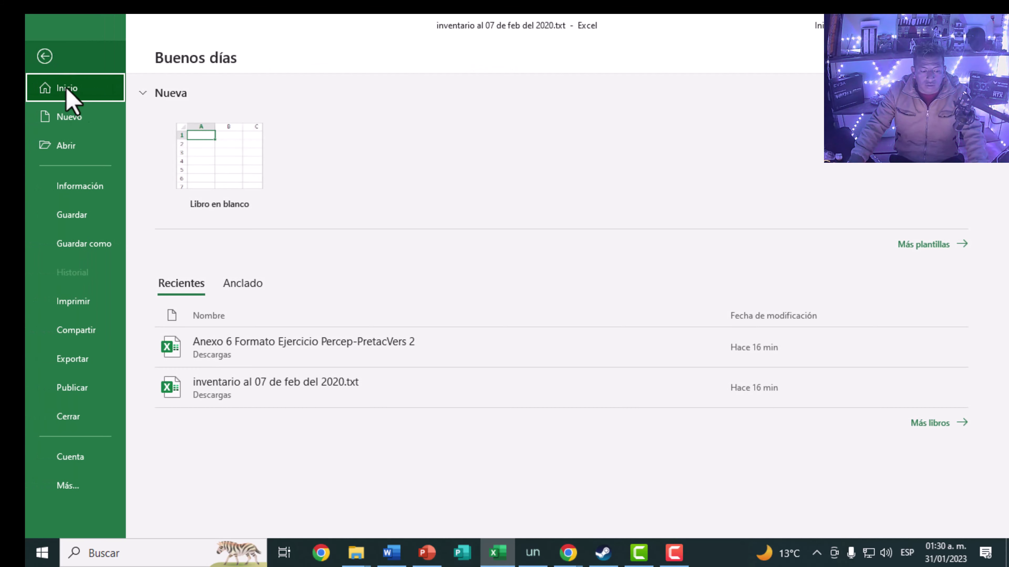
click(73, 301)
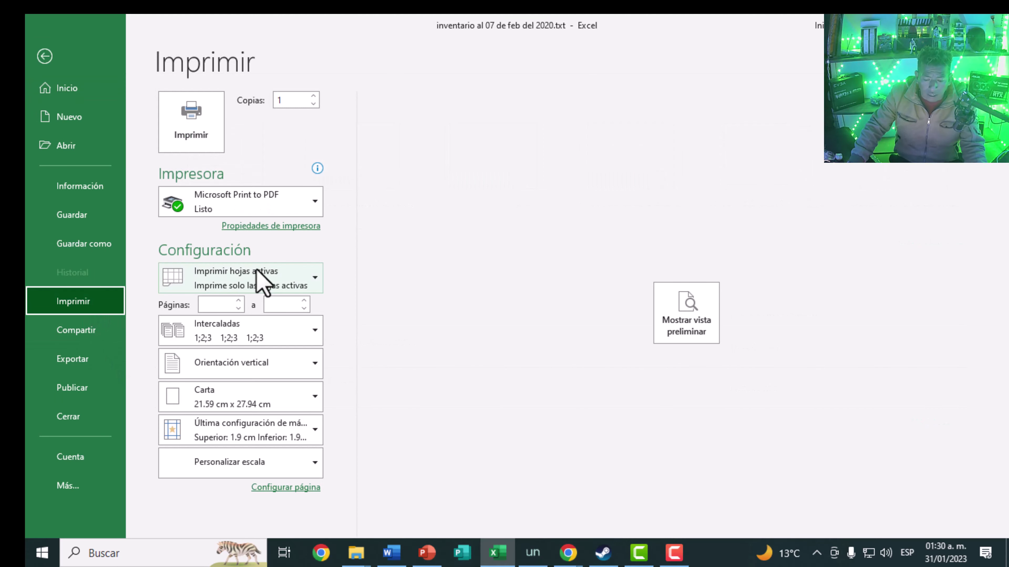
click(678, 325)
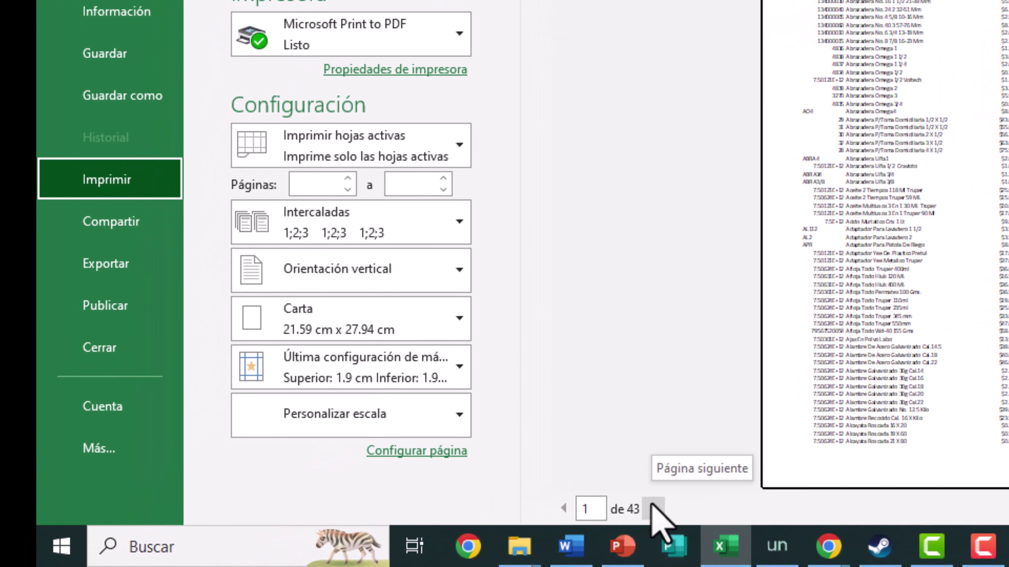
click(653, 509)
click(654, 509)
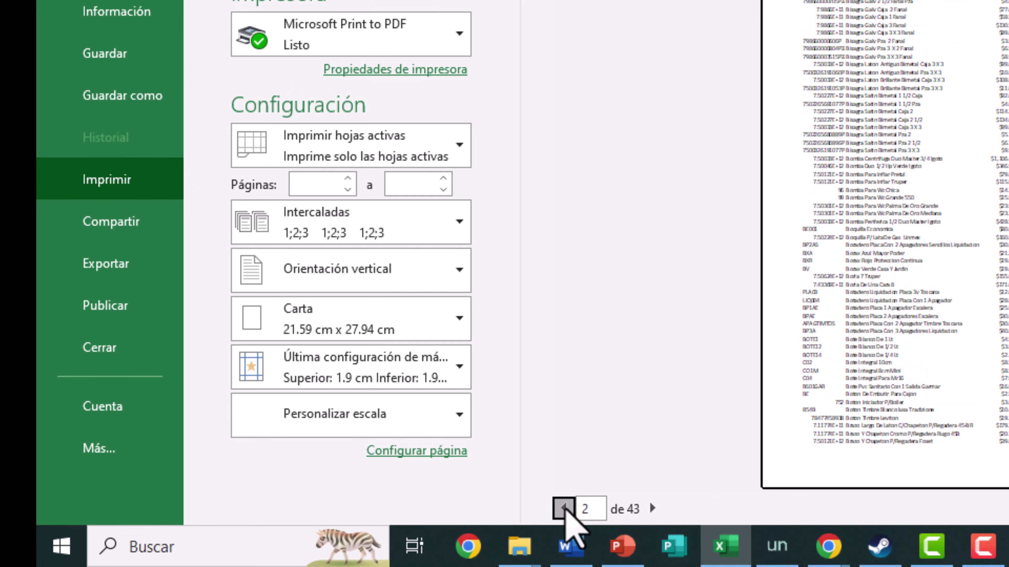
click(564, 509)
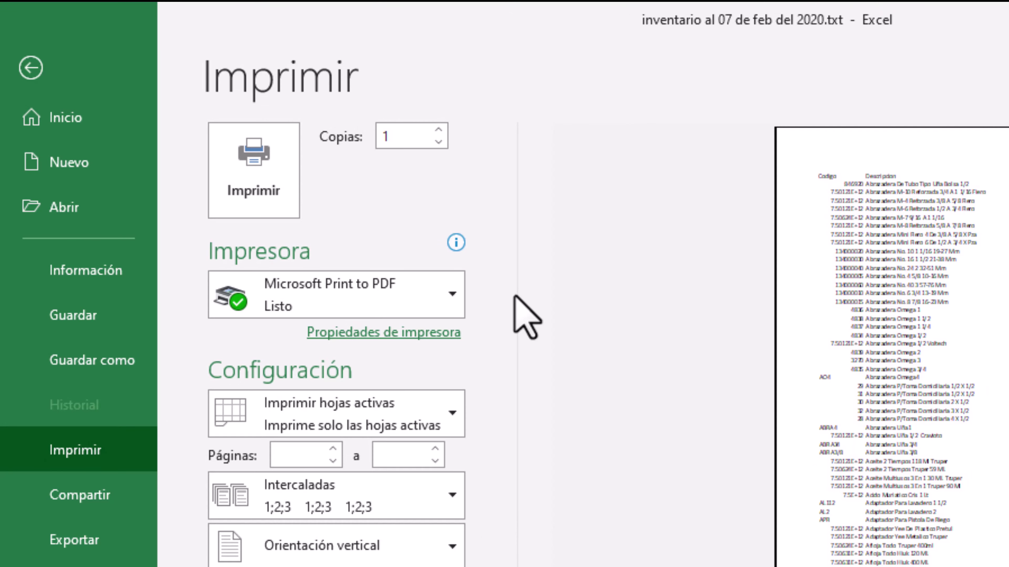
Print with Microsoft Print to PDF, then cancel the PDF save dialog.
click(460, 302)
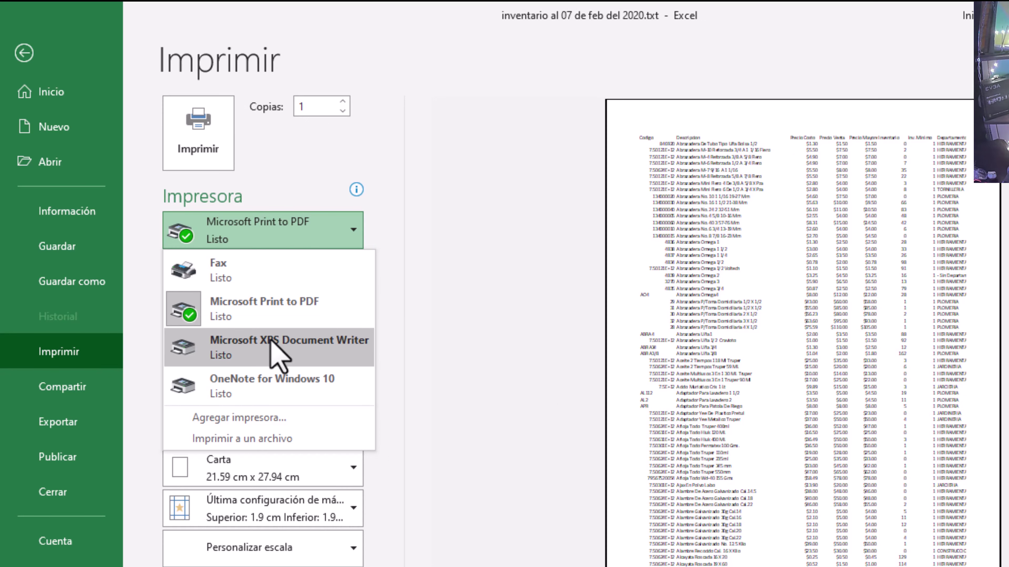
click(271, 322)
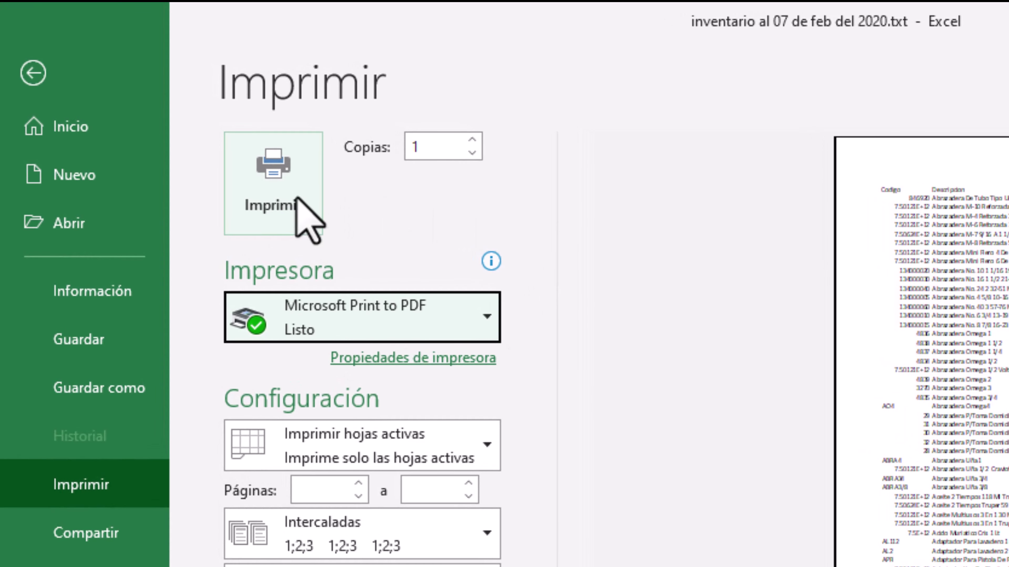
click(293, 196)
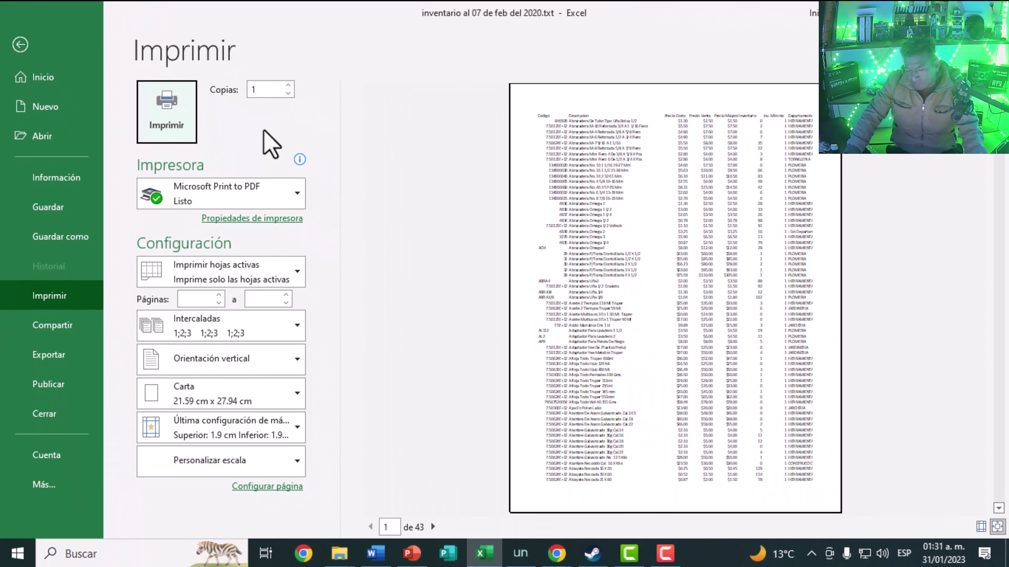
click(297, 202)
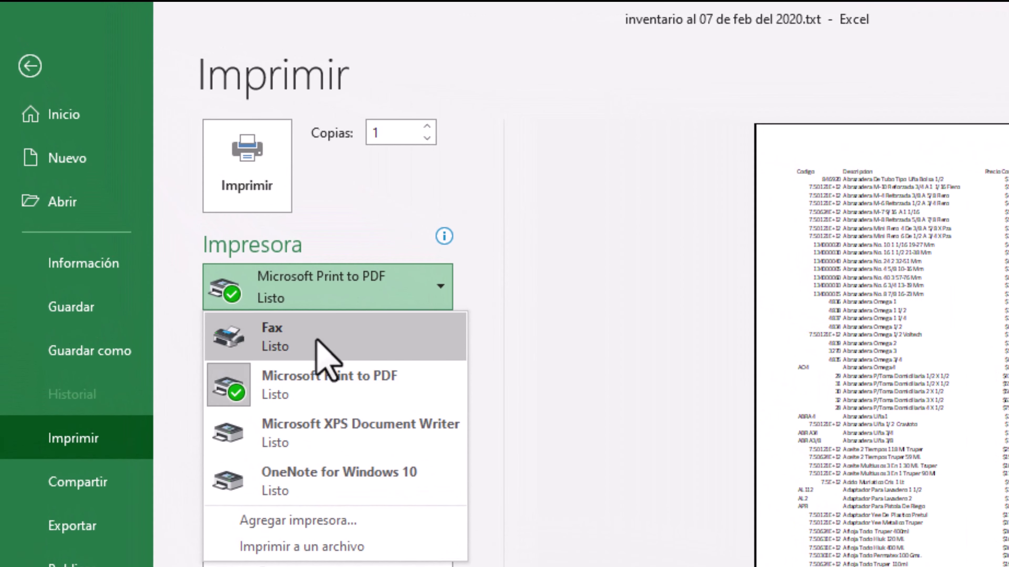
click(354, 391)
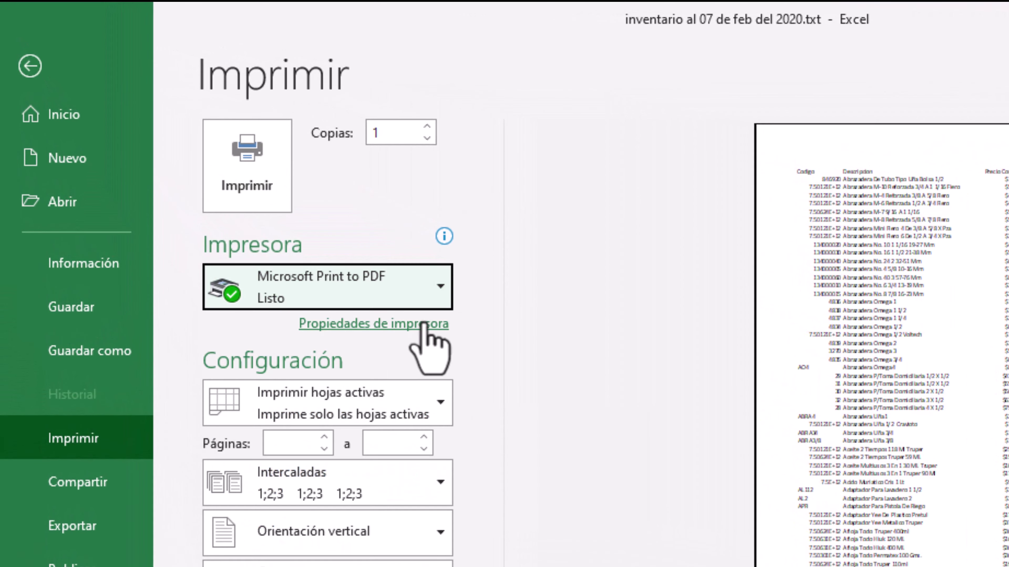
click(260, 175)
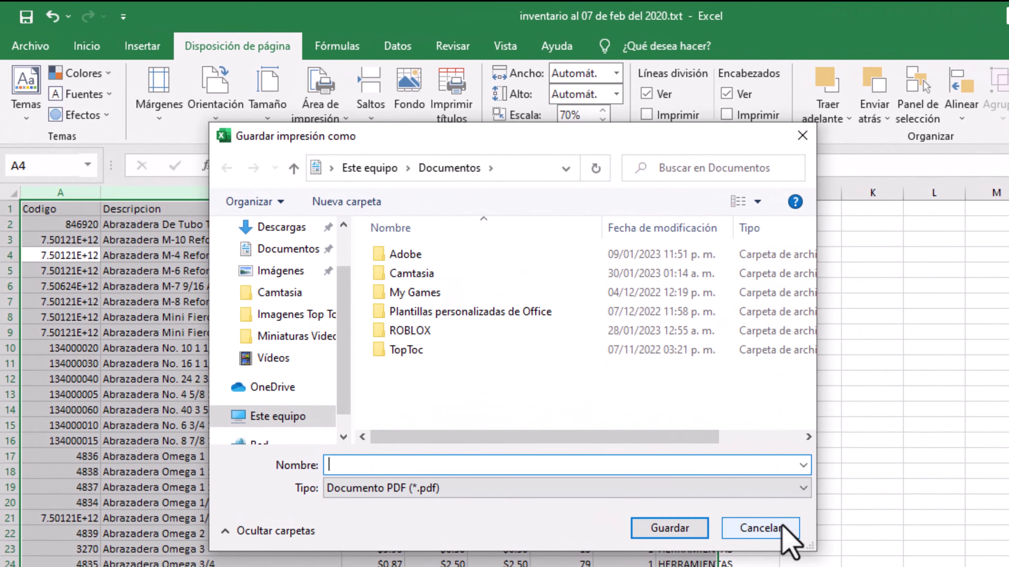
click(781, 527)
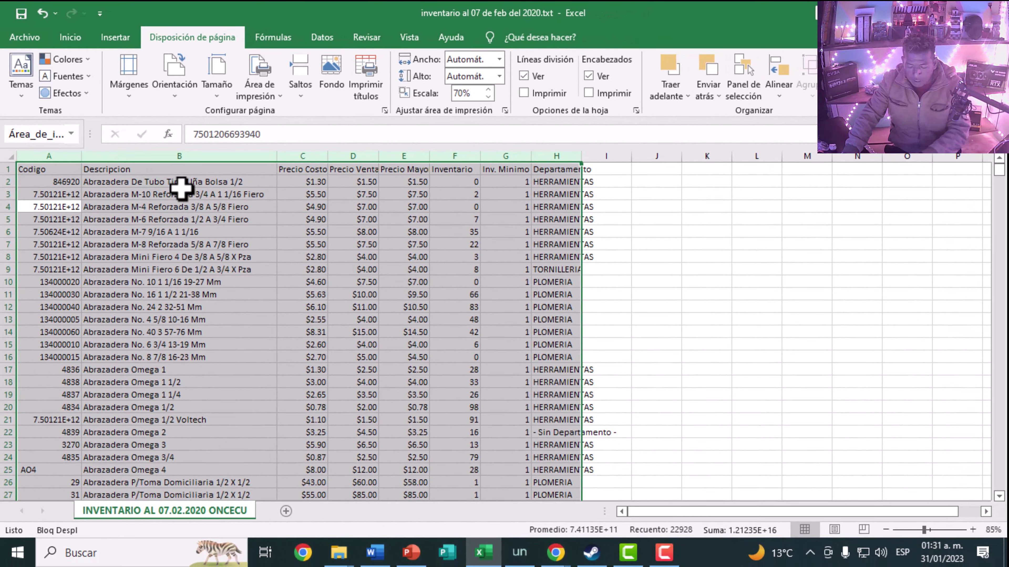
Reopen the print preview with Ctrl+P, scroll through it, and return to the worksheet.
key(ctrl+p)
click(680, 333)
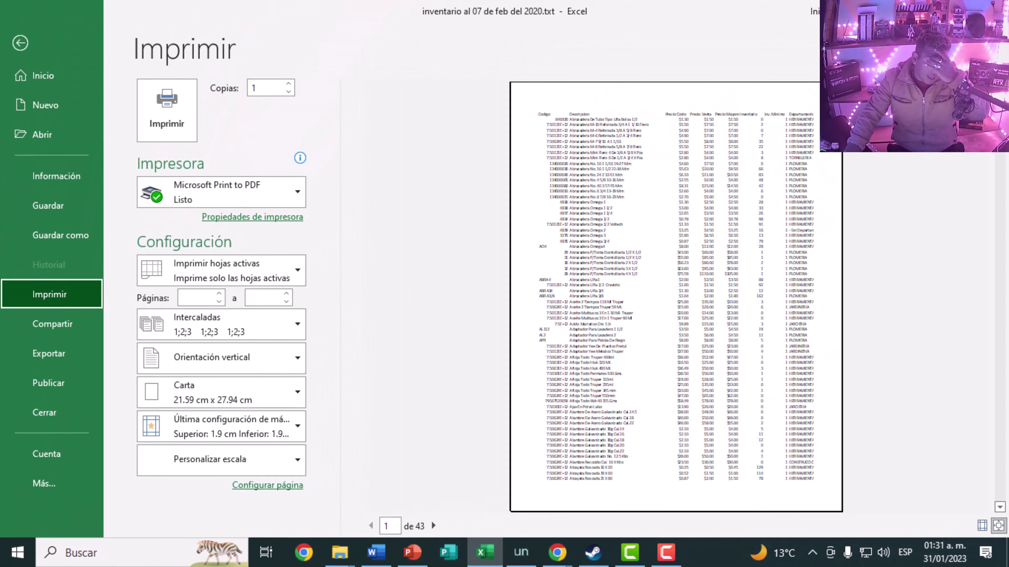
scroll(1004, 179, down, 3)
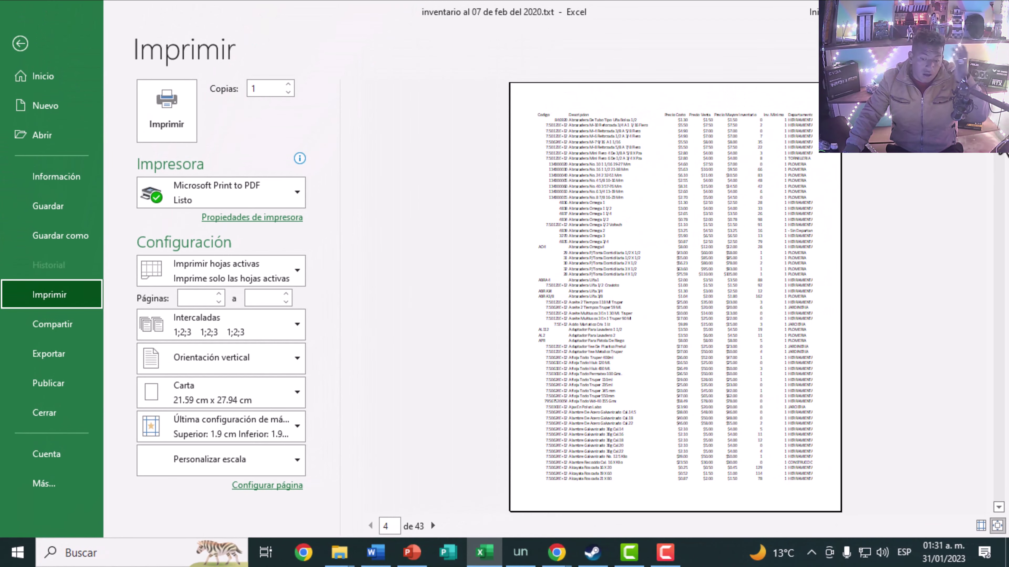
scroll(1003, 179, down, 3)
scroll(1004, 179, down, 9)
scroll(1004, 179, up, 15)
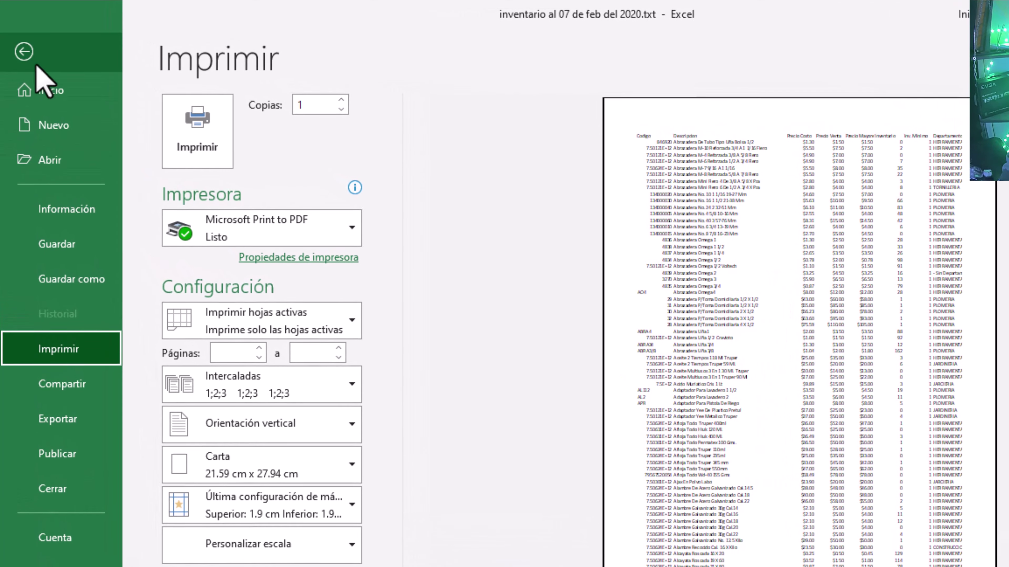
click(21, 46)
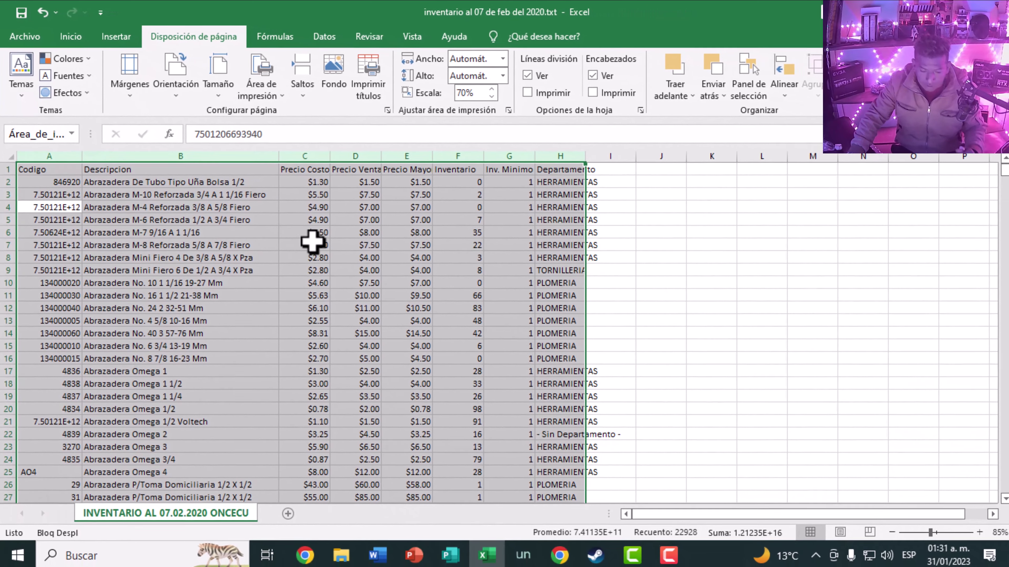
Go to cell A1 and clear the existing print area.
click(352, 273)
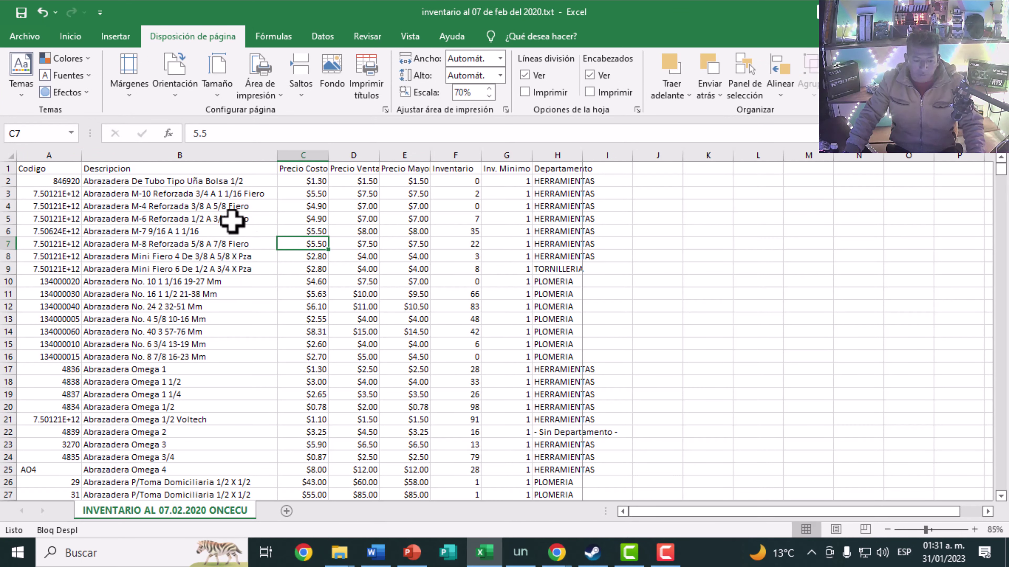
click(33, 170)
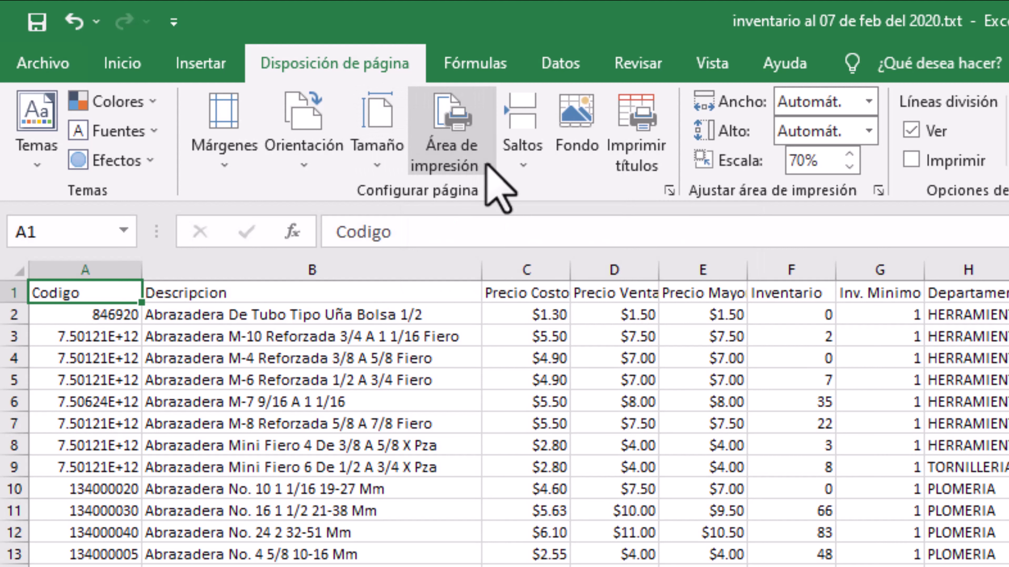
click(485, 173)
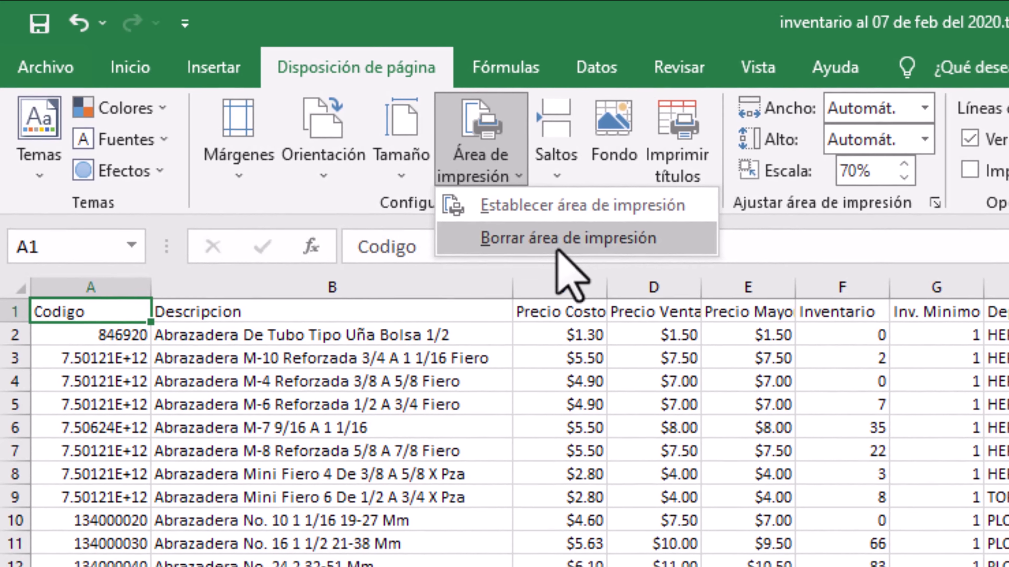
click(563, 242)
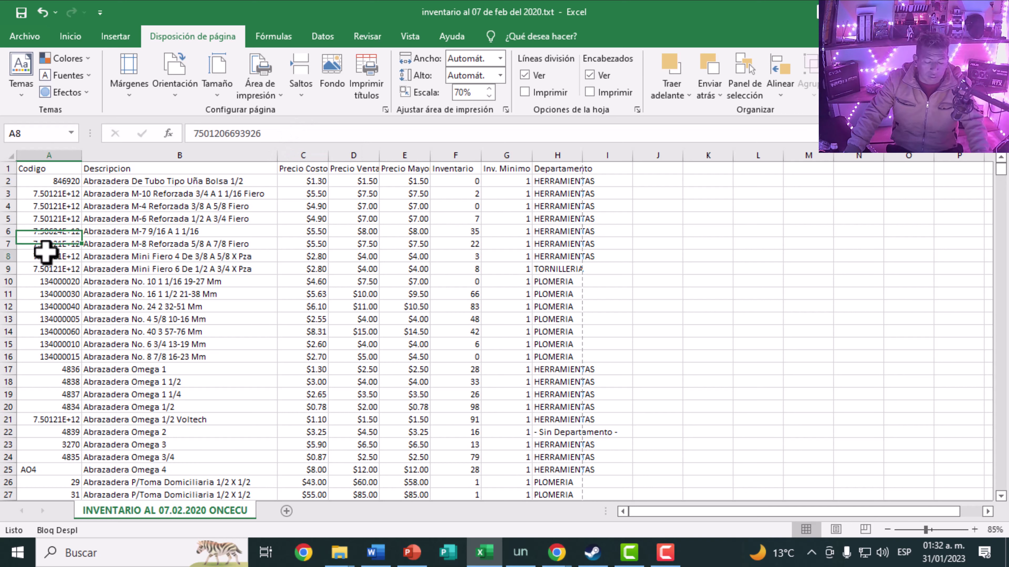
Select the inventory table across columns A–H and set it as the print area.
mouse_move(48, 169)
mouse_down()
mouse_move(552, 282)
mouse_move(562, 531)
mouse_move(572, 424)
mouse_move(571, 477)
mouse_move(573, 457)
mouse_up()
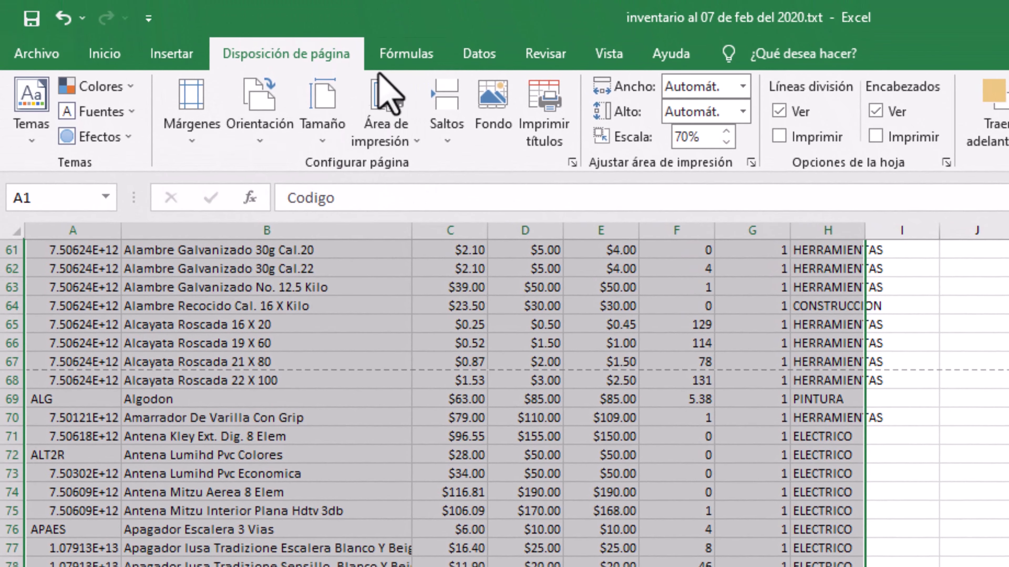
click(402, 131)
click(427, 163)
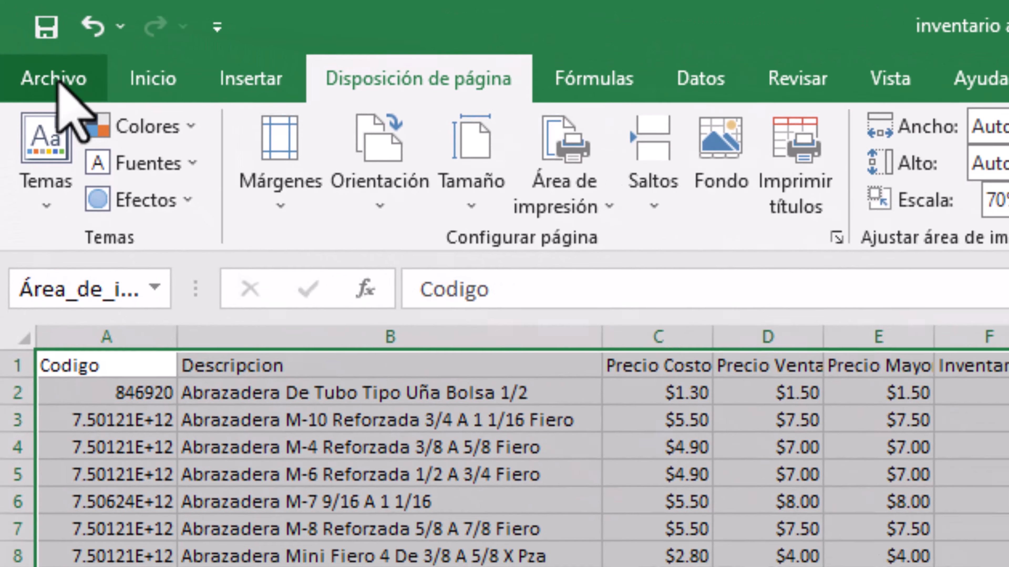
Check both preview pages, then print the 2-page area to Microsoft Print to PDF.
click(67, 91)
click(95, 281)
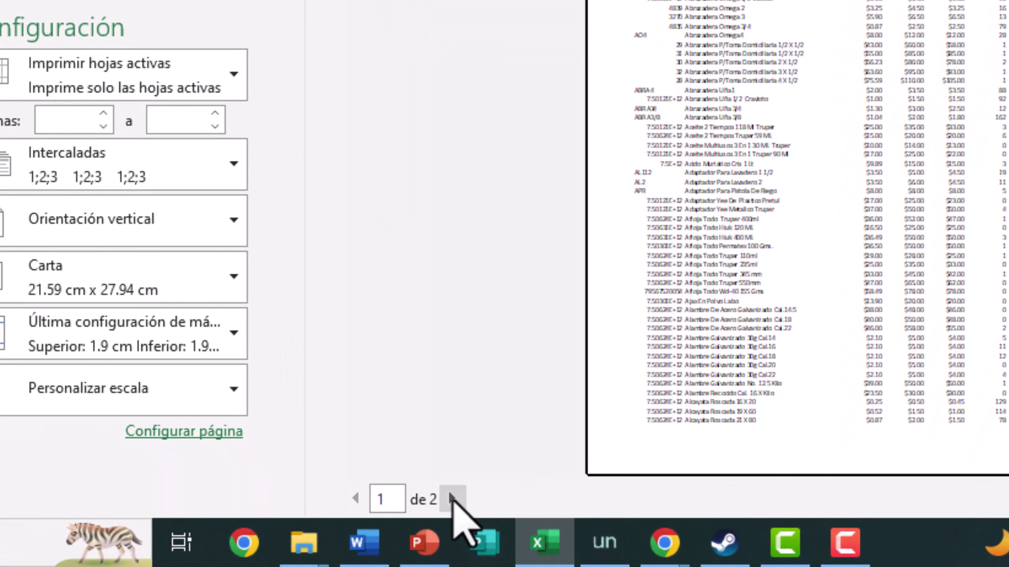
click(452, 498)
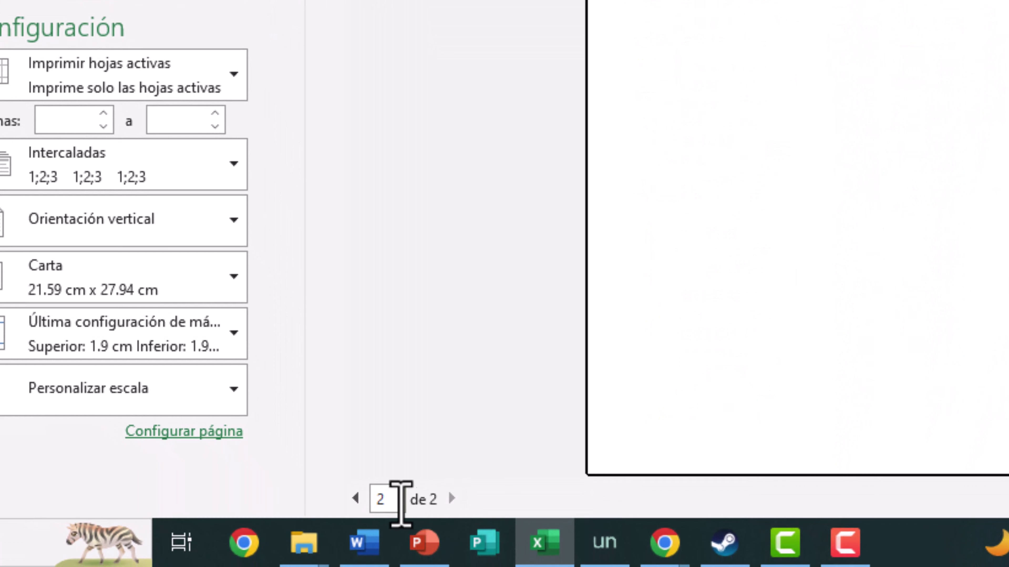
click(355, 498)
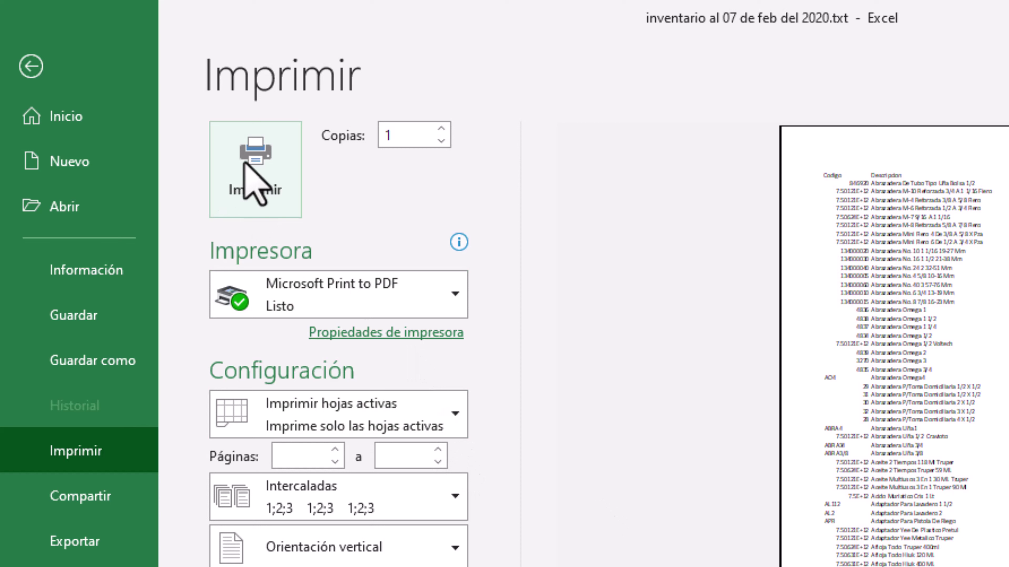
click(251, 165)
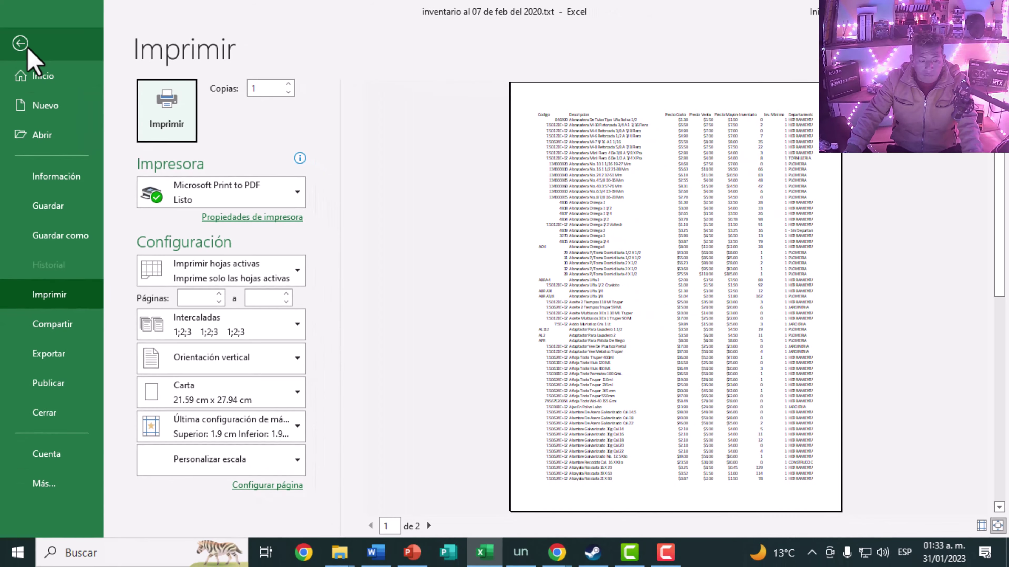
click(31, 66)
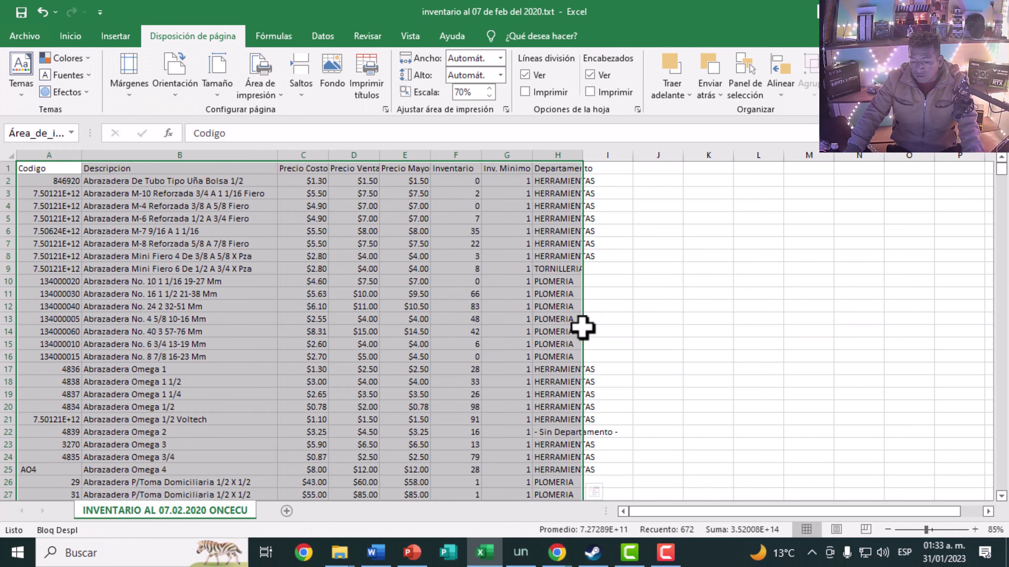
scroll(582, 332, down, 1)
scroll(584, 330, down, 1)
scroll(583, 330, up, 2)
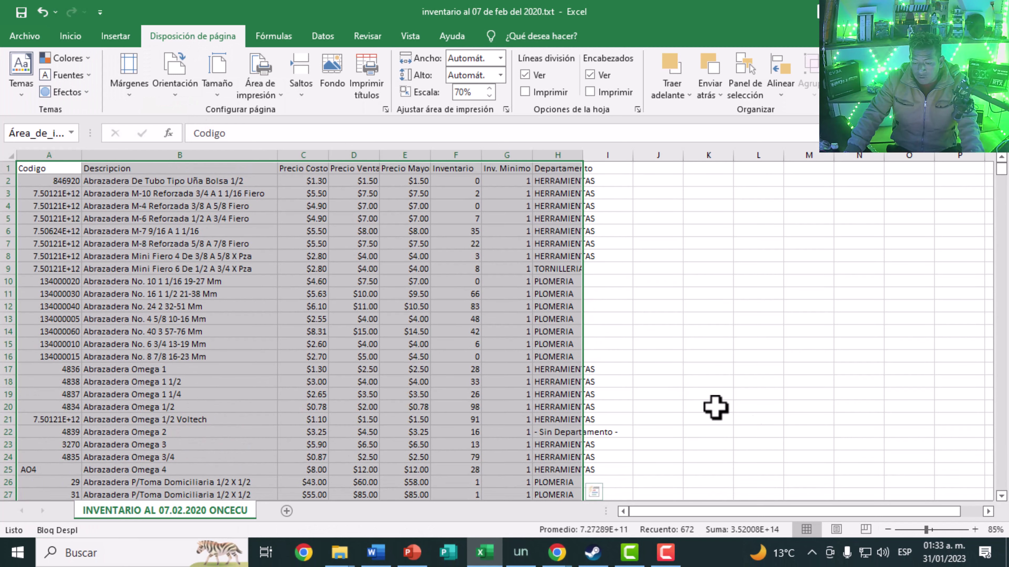
click(837, 530)
scroll(794, 468, down, 5)
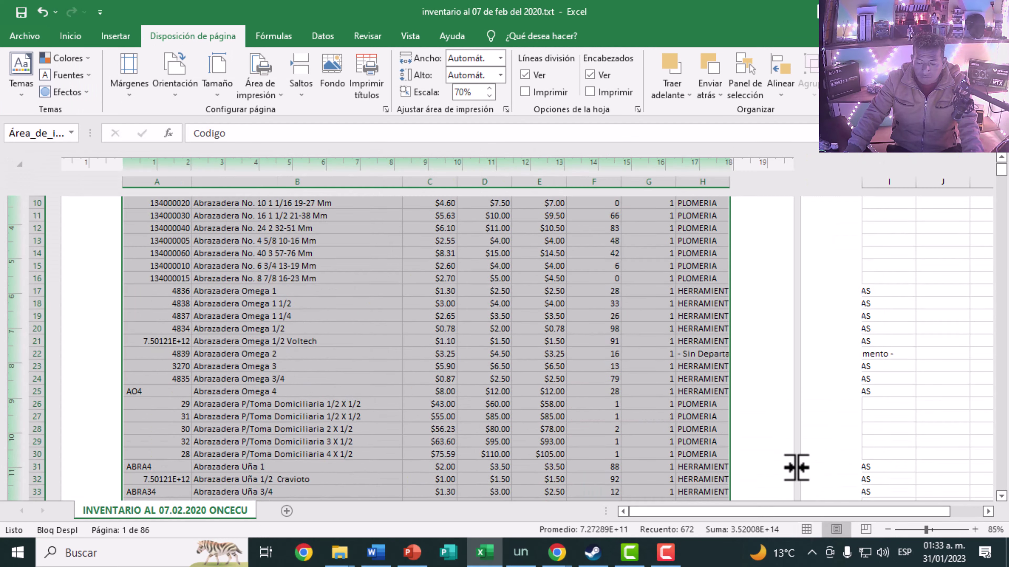
click(866, 530)
scroll(597, 370, down, 5)
scroll(597, 370, down, 10)
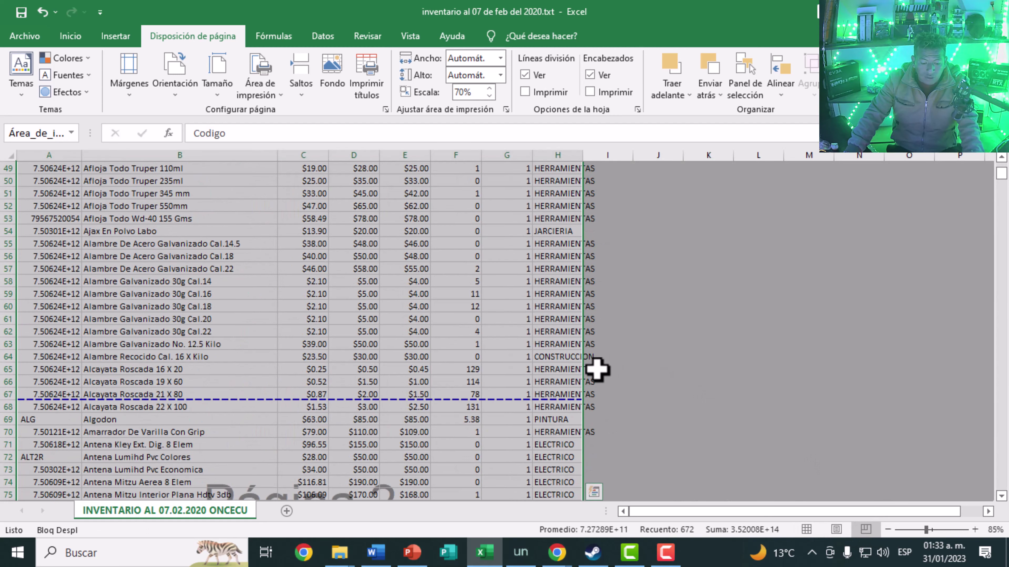
scroll(596, 369, up, 4)
scroll(597, 370, down, 7)
scroll(597, 369, down, 5)
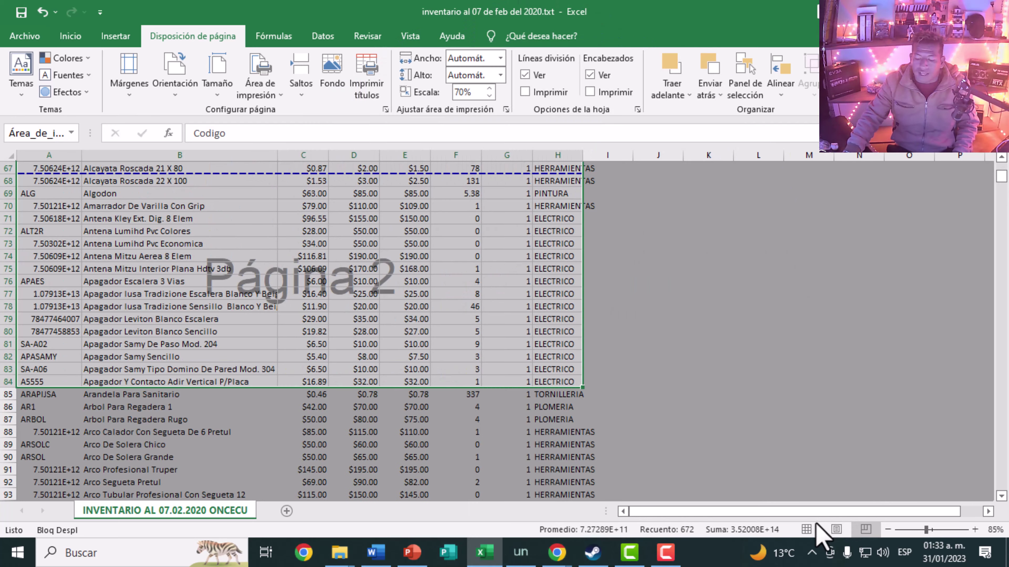
click(806, 529)
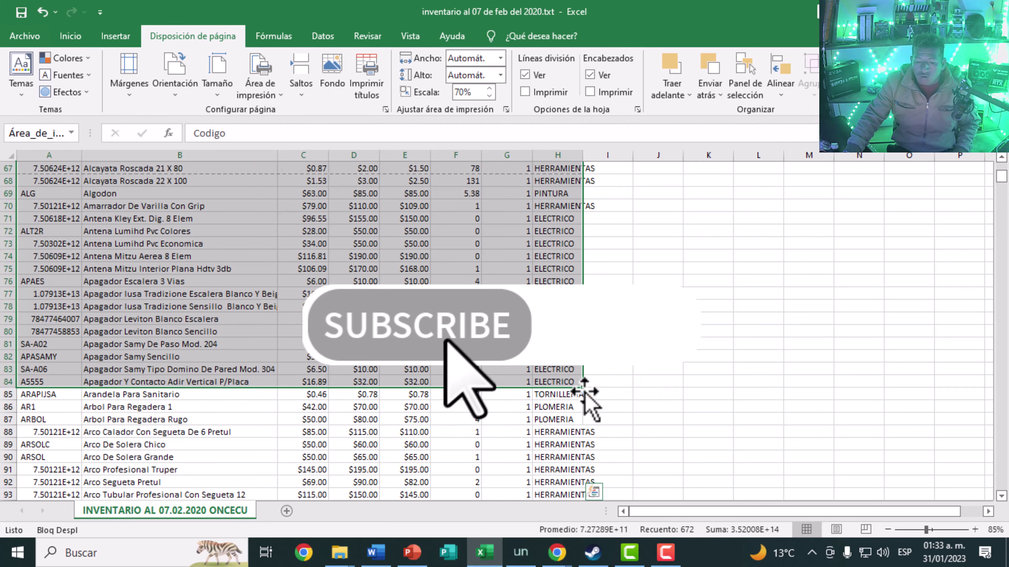
scroll(582, 393, up, 9)
scroll(584, 395, up, 10)
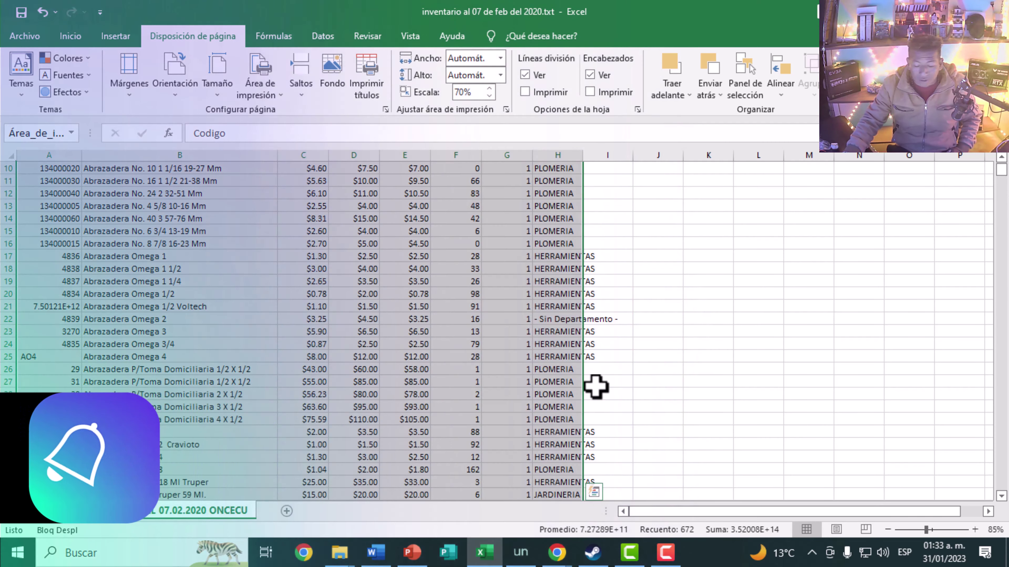
scroll(515, 400, up, 1)
scroll(515, 401, up, 2)
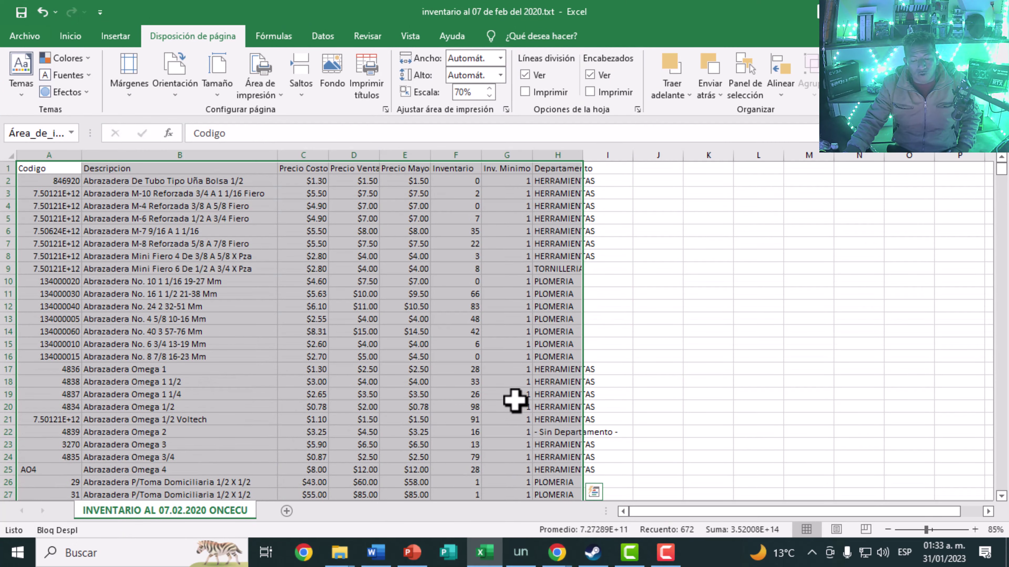